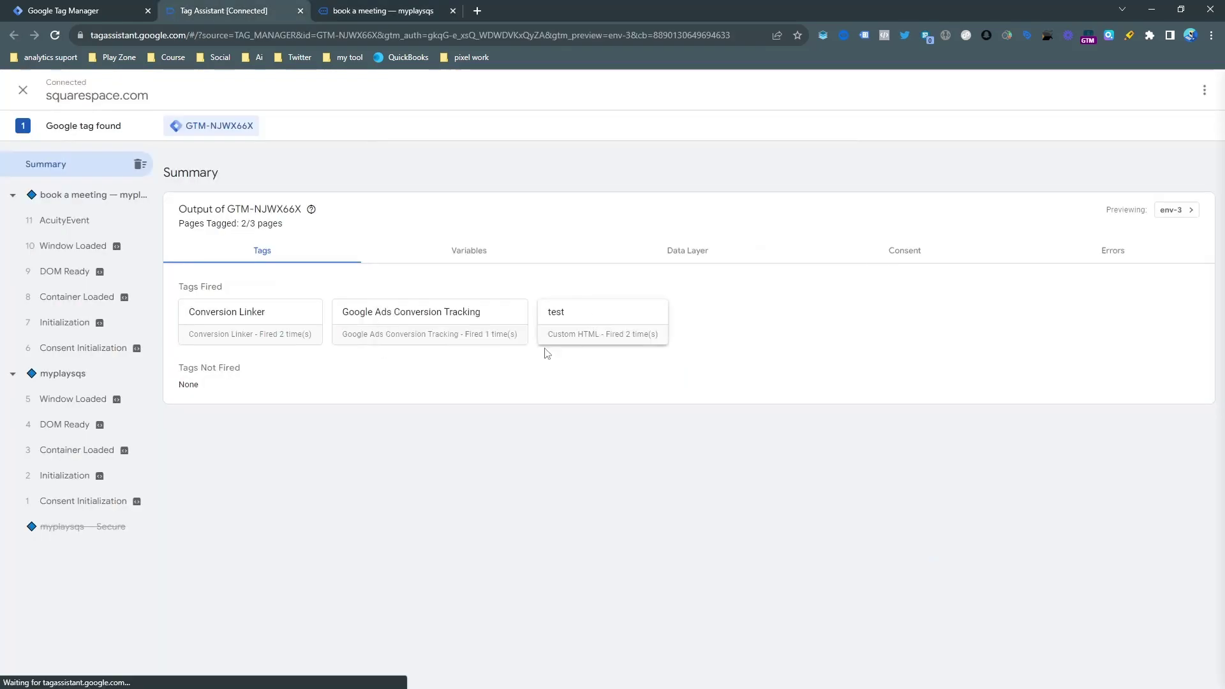
# Show the Google Ads Conversion Tracking tag's details on the 11 AcuityEvent message.
pyautogui.click(390, 345)
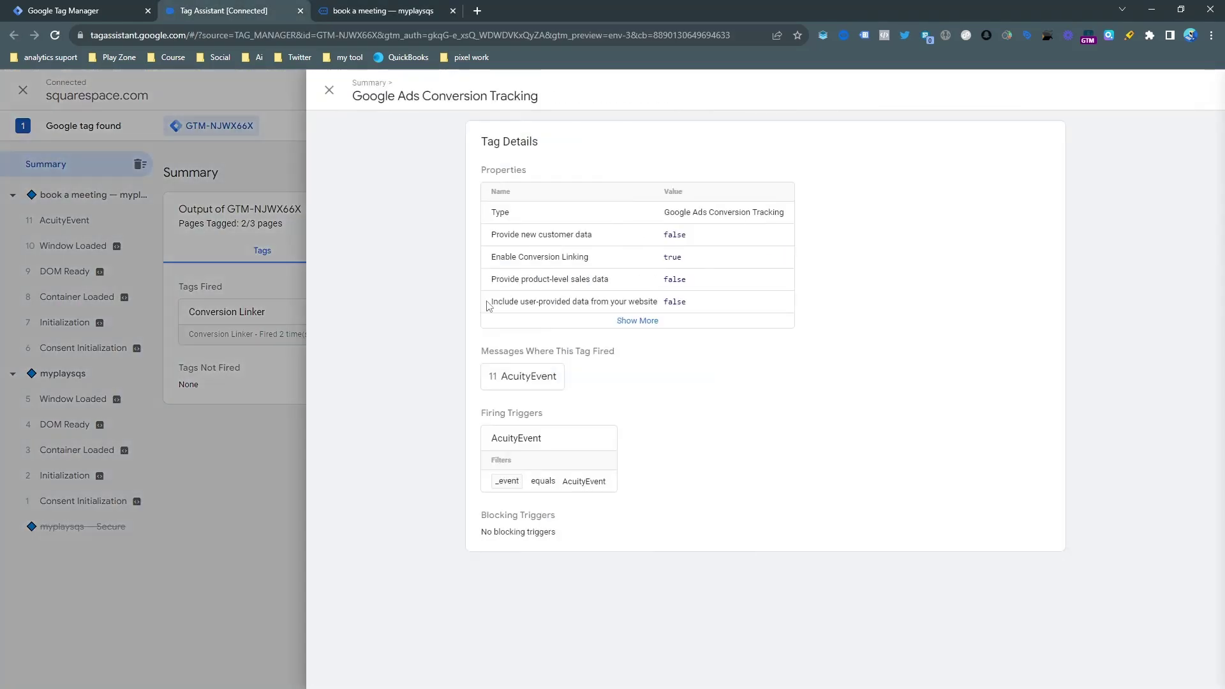
pyautogui.click(529, 380)
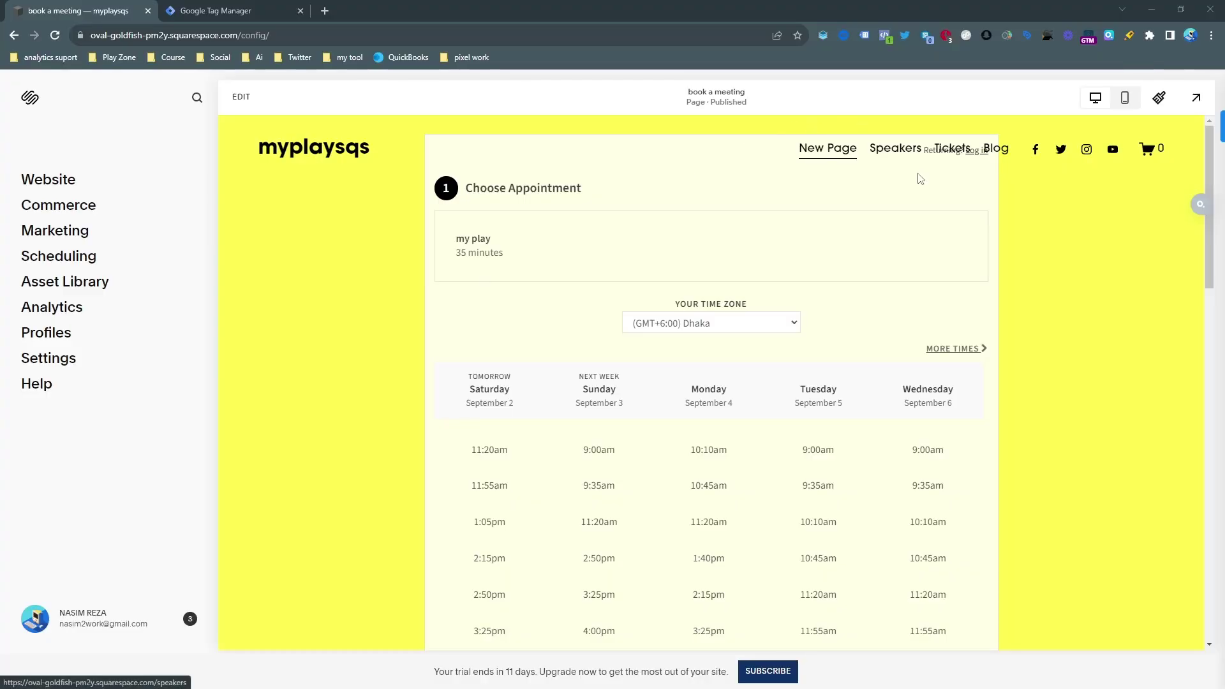
# Scroll through the booking page's Acuity appointment steps to the footer and back.
pyautogui.scroll(-3, 916, 178)
pyautogui.scroll(-5, 919, 180)
pyautogui.scroll(-3, 893, 185)
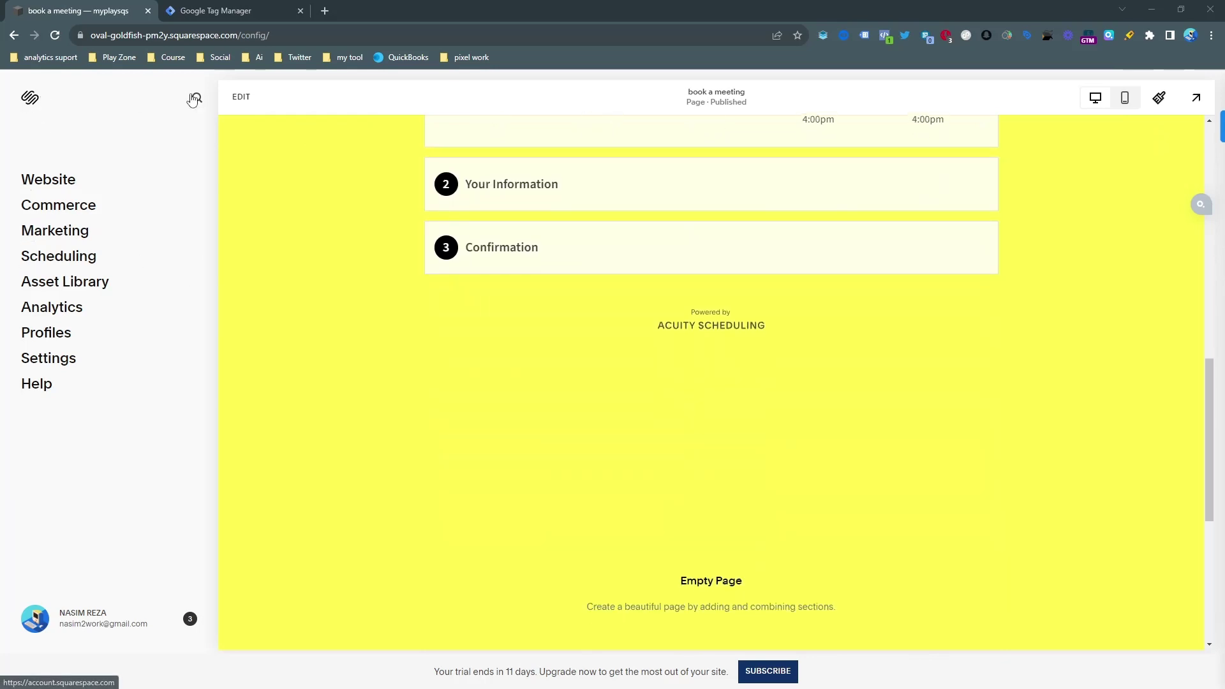
pyautogui.scroll(2, 587, 326)
pyautogui.scroll(8, 590, 328)
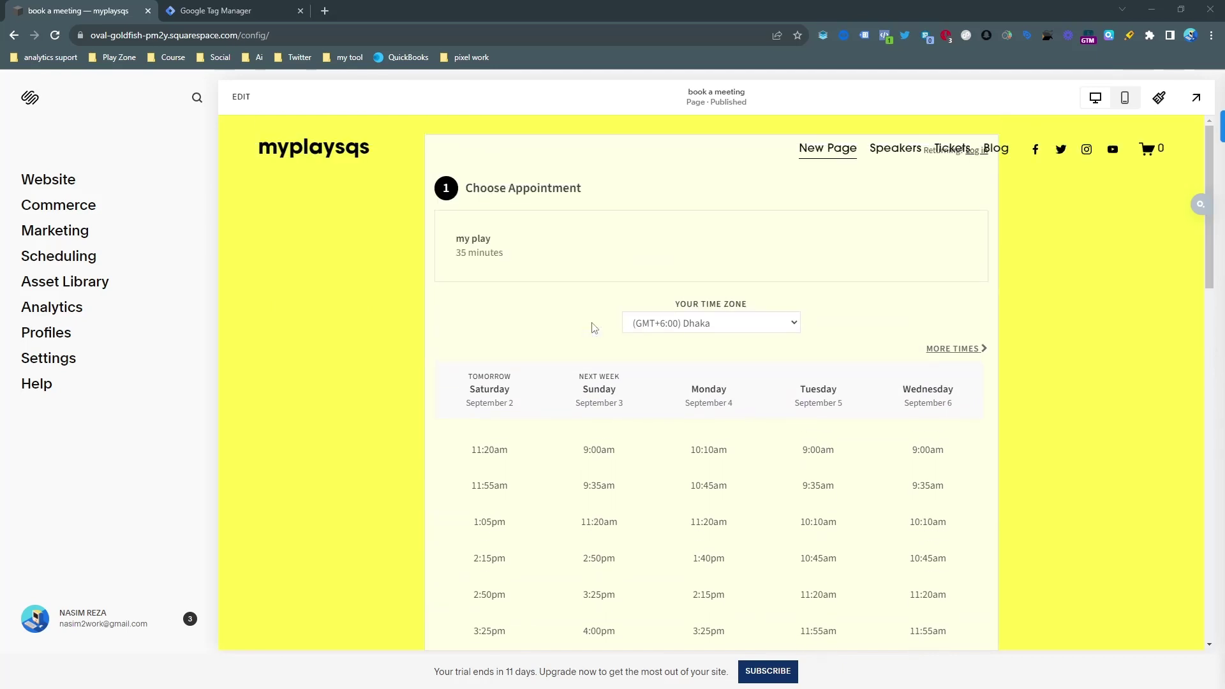
pyautogui.scroll(-1, 565, 327)
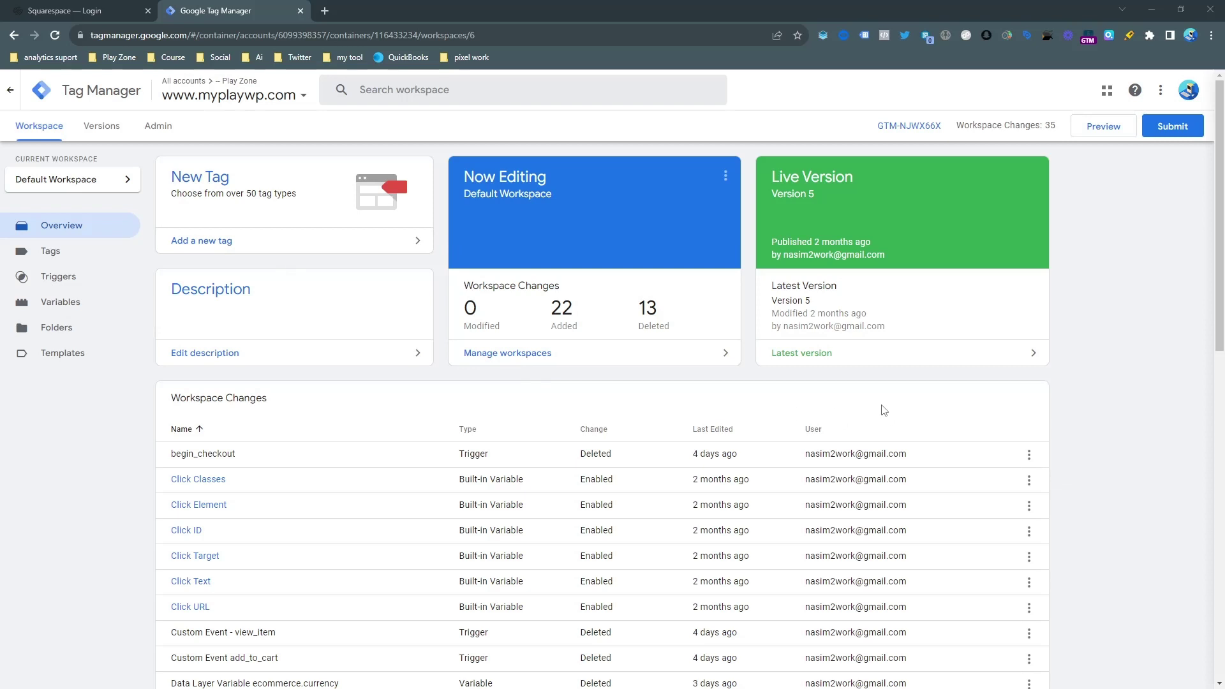
# Launch Preview for container GTM-NJWX66X after allowing Tag Manager pop-ups.
pyautogui.click(917, 127)
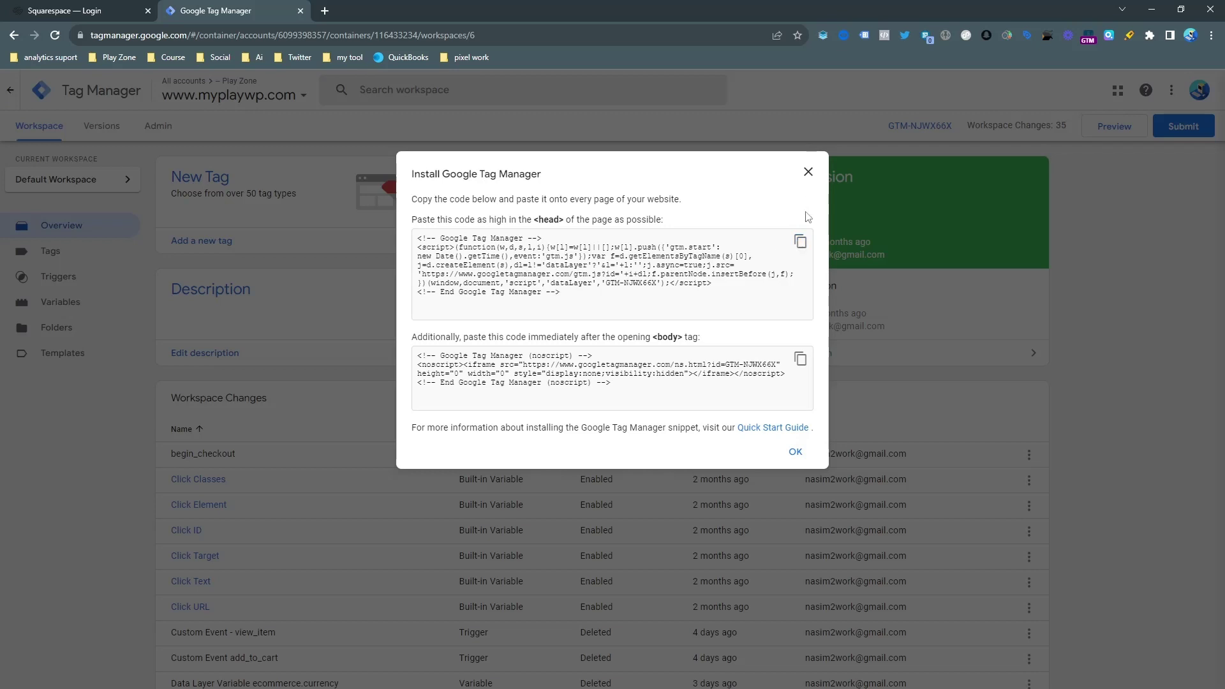
pyautogui.click(806, 174)
pyautogui.click(1109, 127)
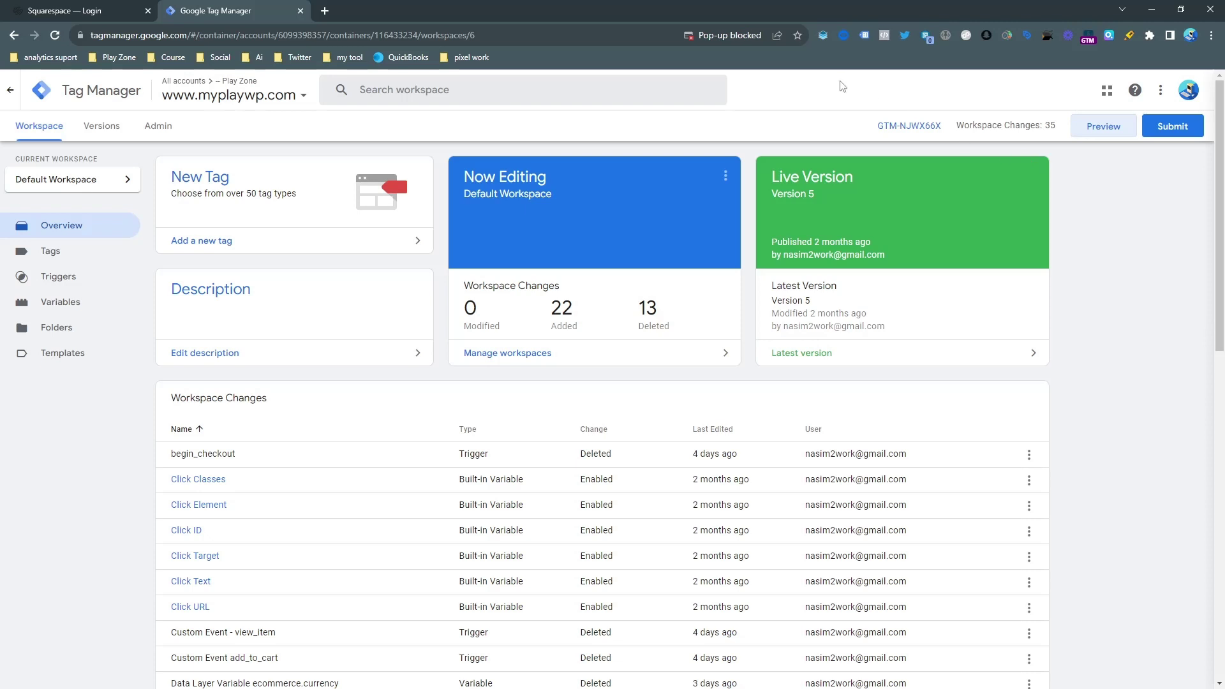
pyautogui.click(720, 36)
pyautogui.click(770, 151)
pyautogui.click(1114, 130)
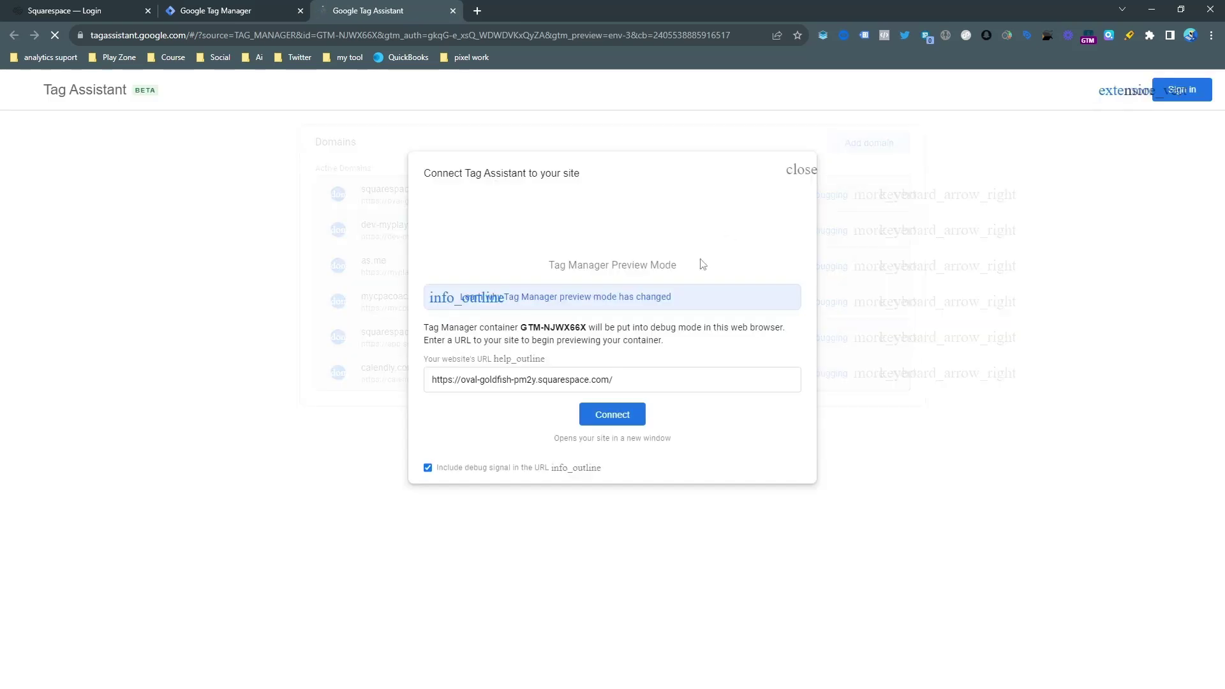
# Connect Tag Assistant to the Squarespace site and load its New Page booking page.
pyautogui.click(634, 430)
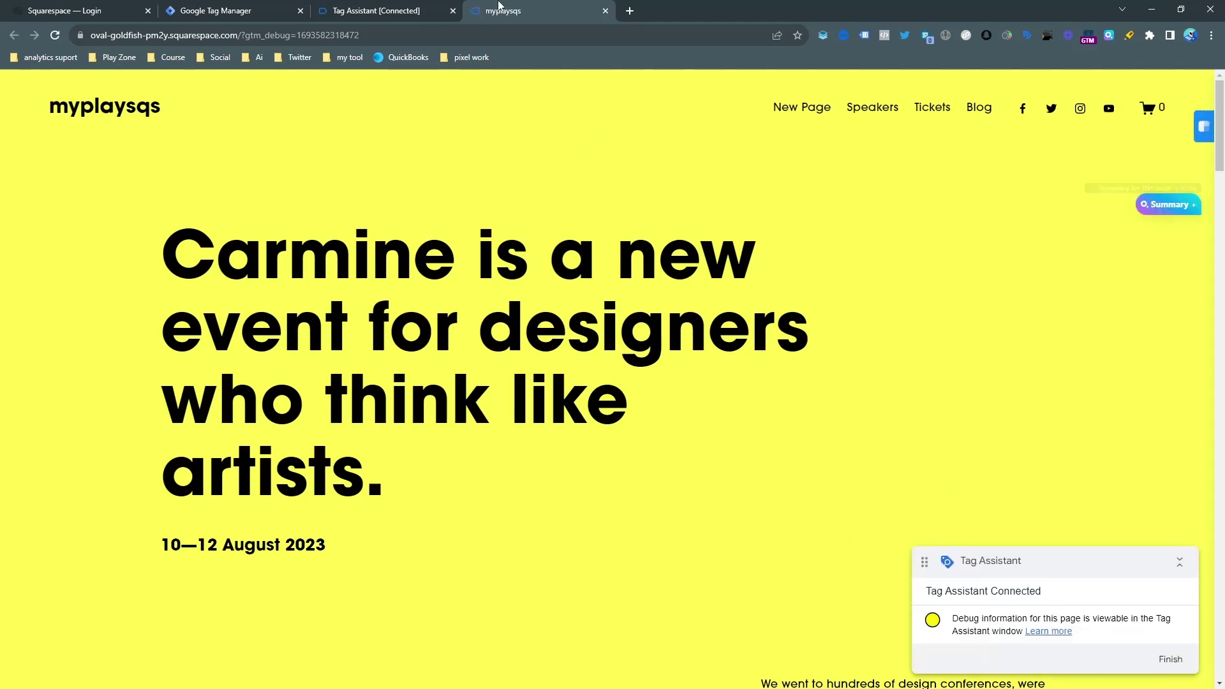
pyautogui.click(440, 10)
pyautogui.click(611, 313)
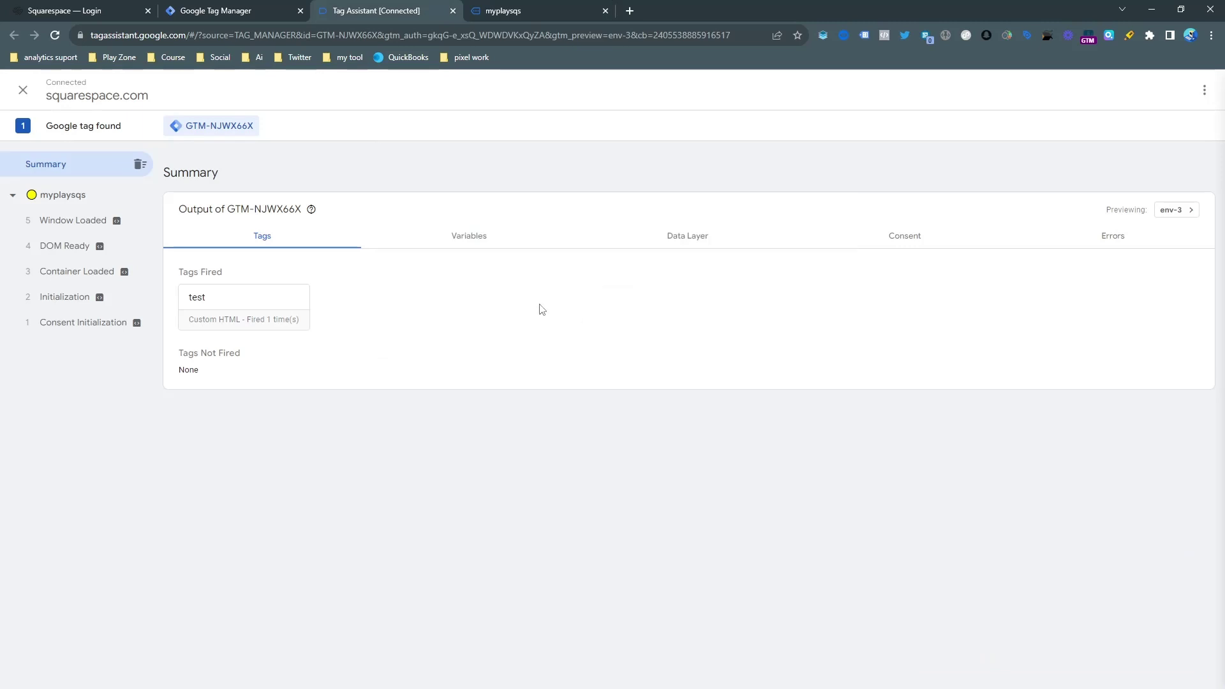
pyautogui.click(496, 9)
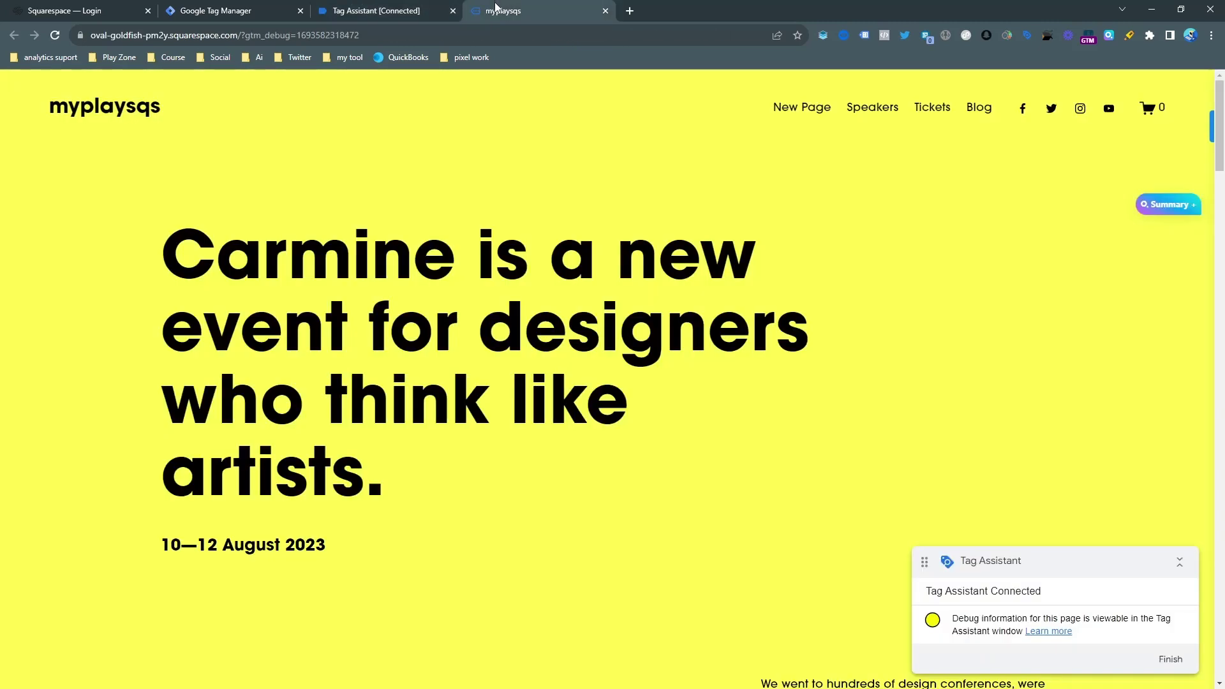
pyautogui.click(809, 116)
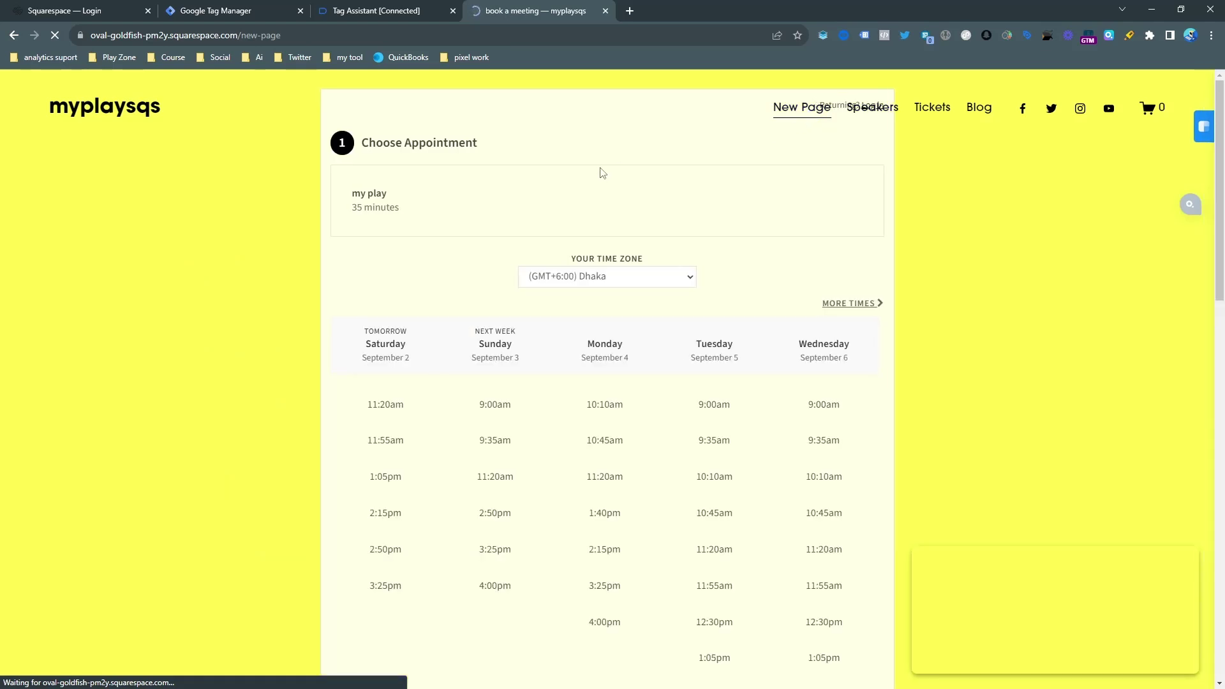
# Book the Monday 11:20am slot and complete the appointment with the prefilled details.
pyautogui.scroll(-2, 481, 227)
pyautogui.click(617, 360)
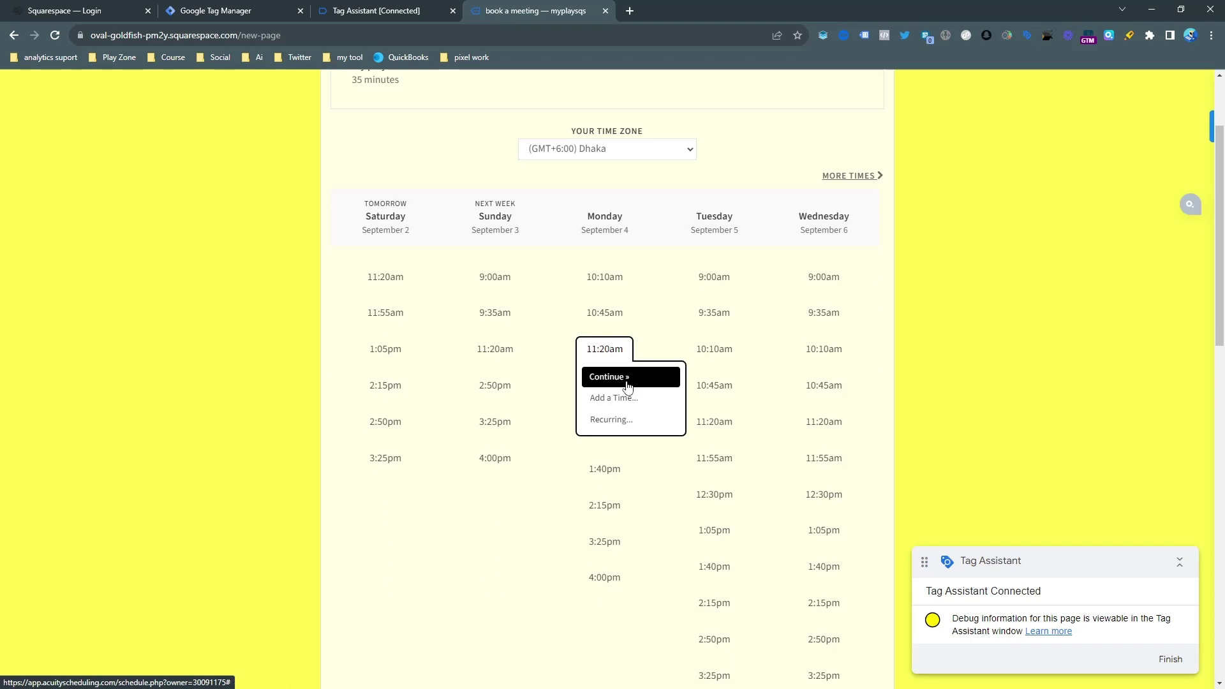
pyautogui.click(627, 383)
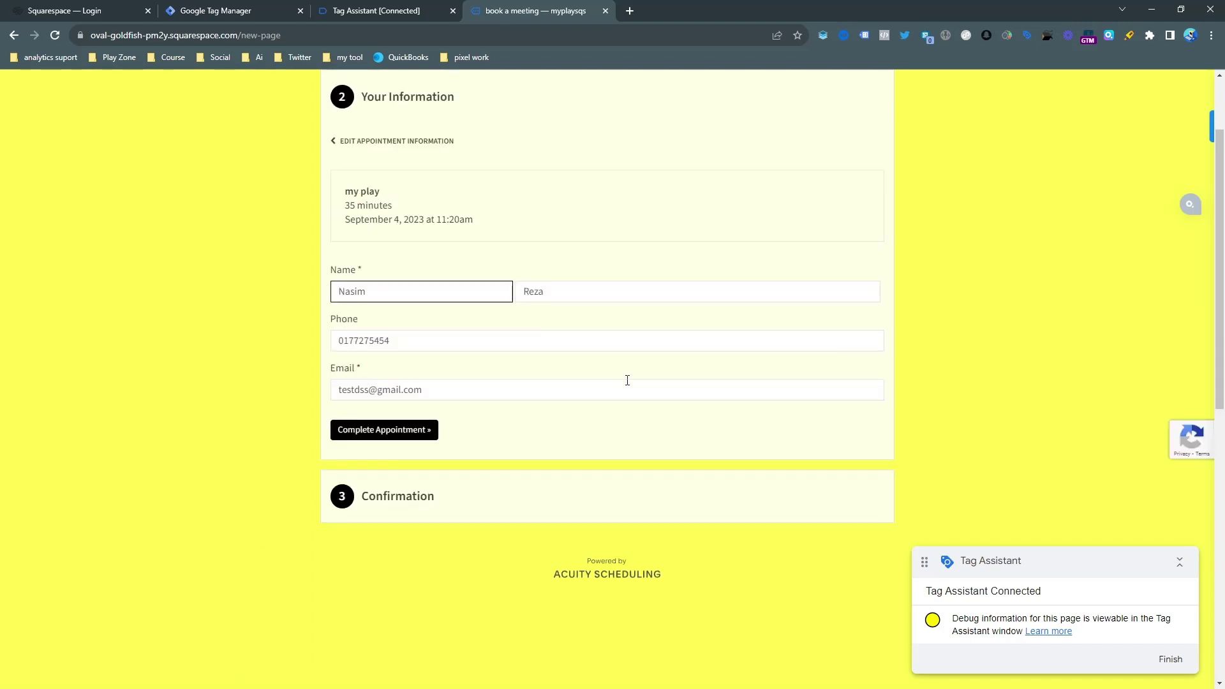
pyautogui.click(404, 439)
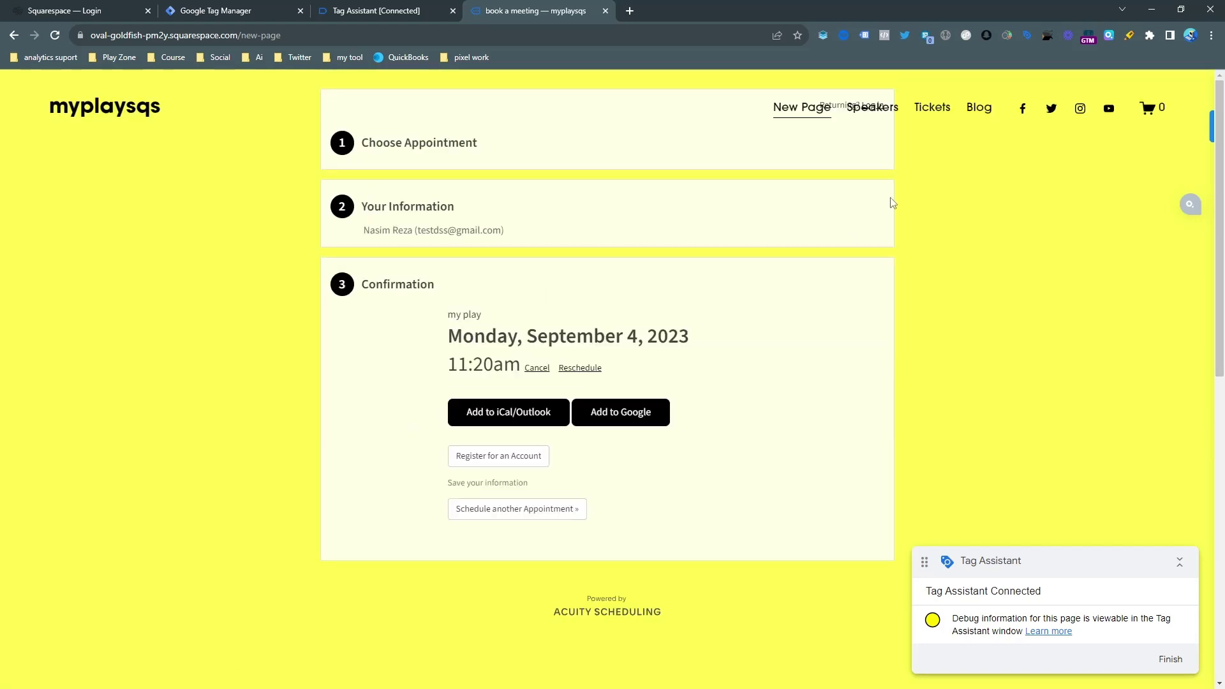
# Inspect the AcuityEvent's data layer push and tag results in Tag Assistant.
pyautogui.click(386, 7)
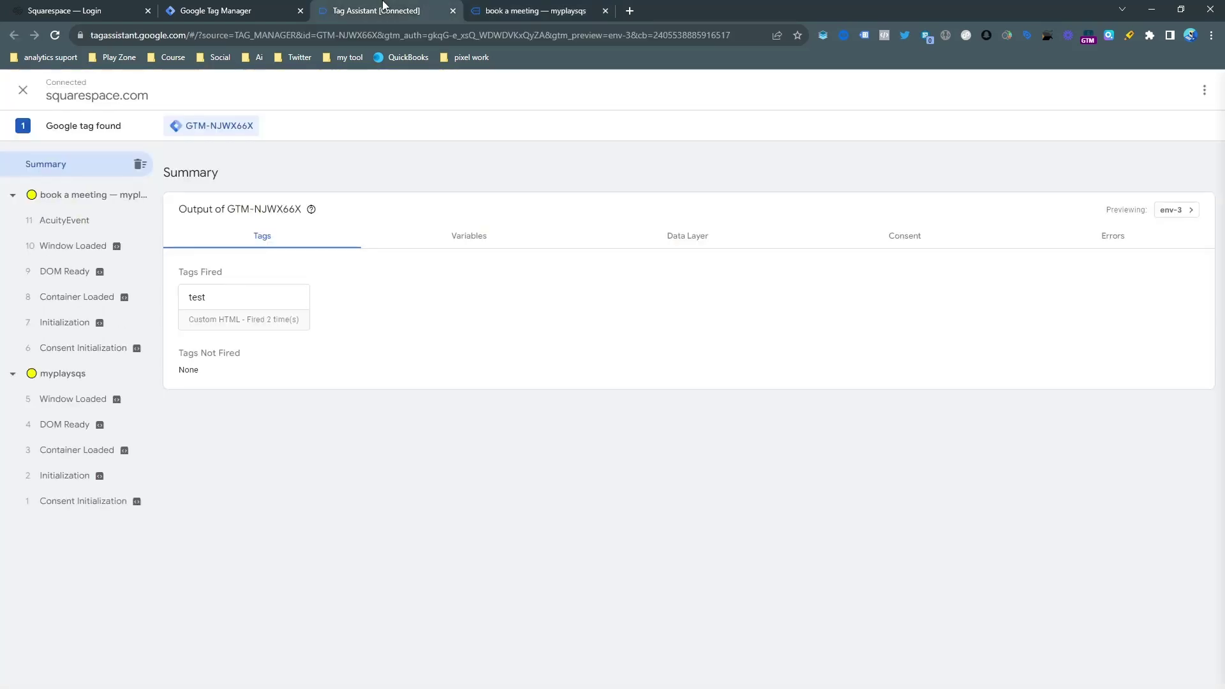
pyautogui.click(64, 220)
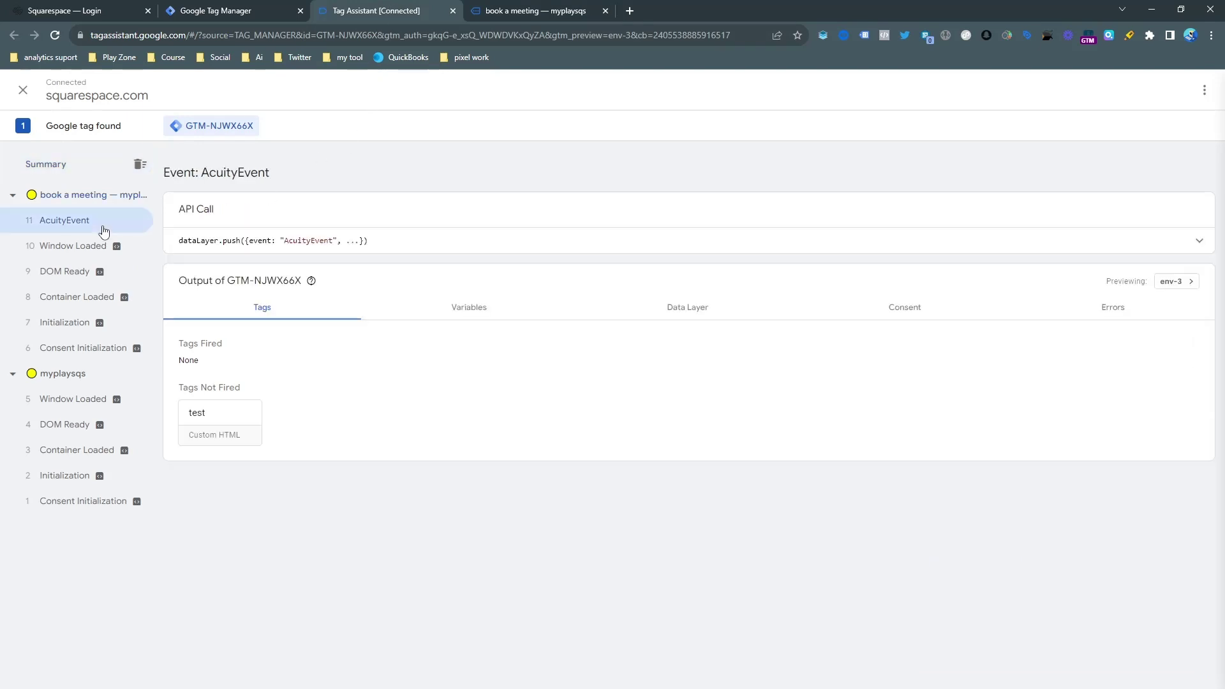
pyautogui.click(437, 247)
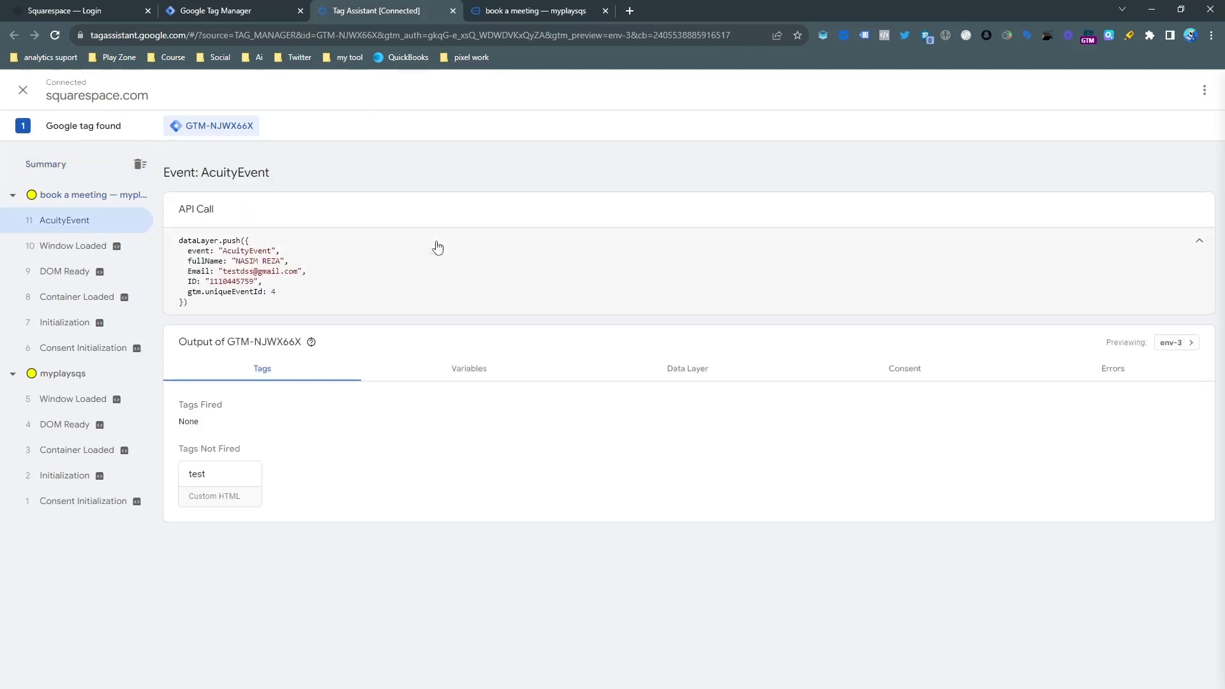
pyautogui.click(1133, 249)
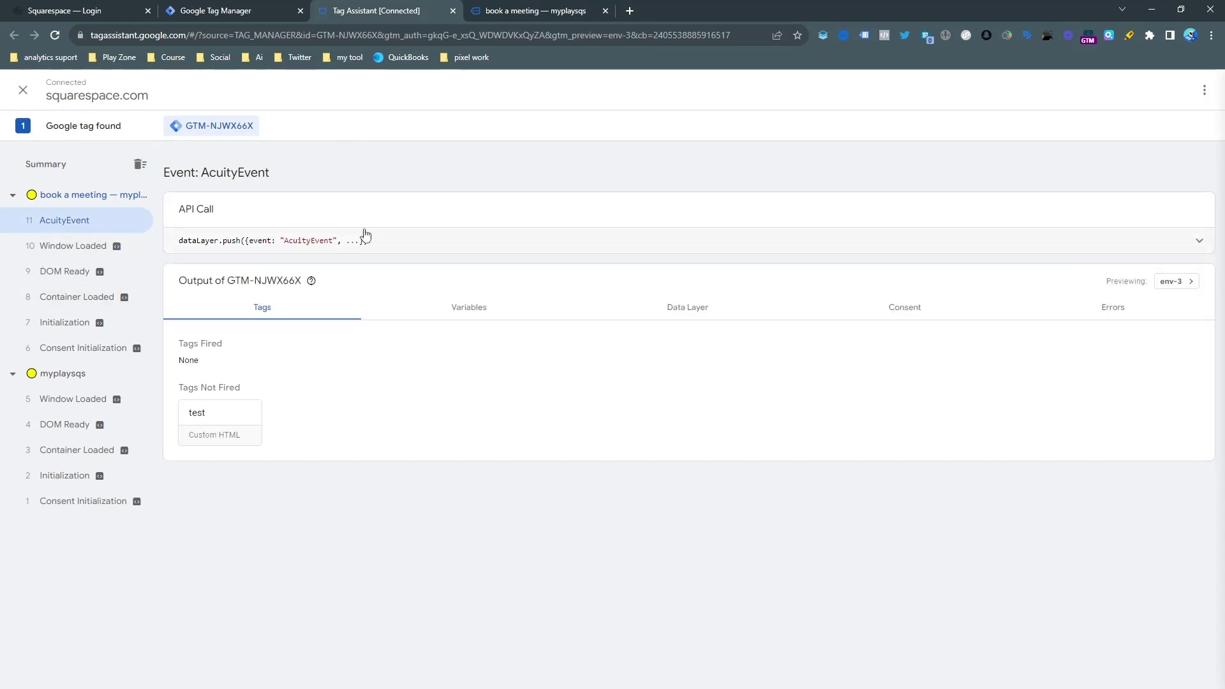
pyautogui.click(245, 5)
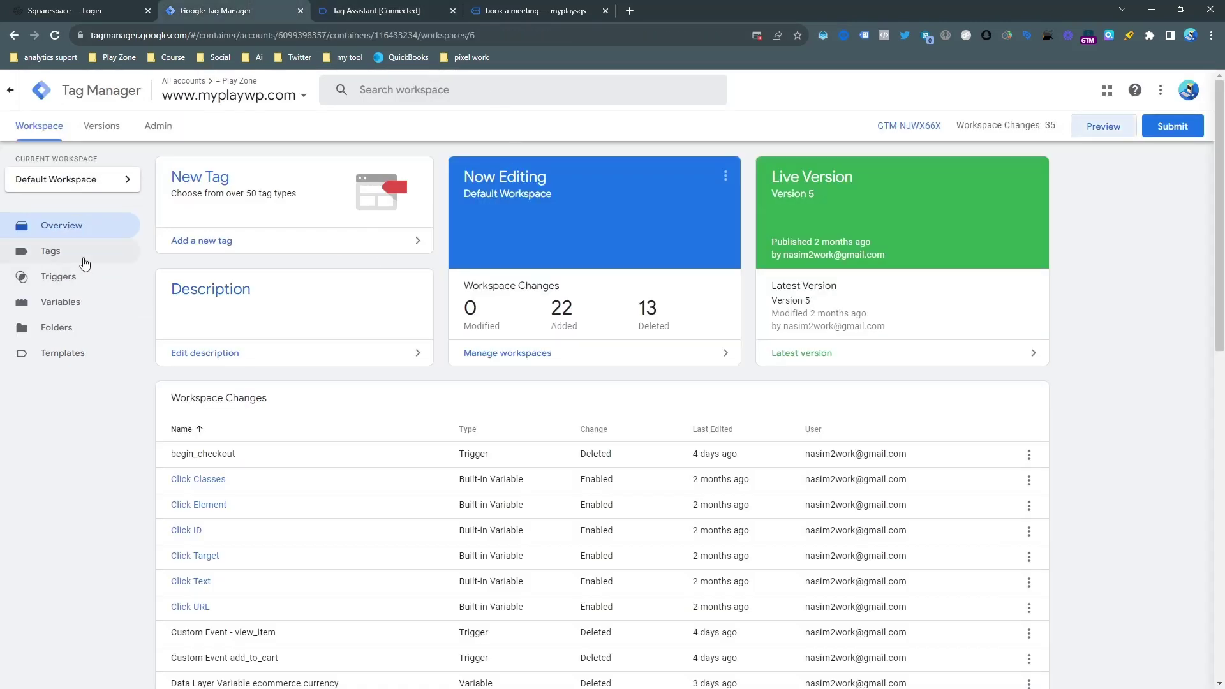
# Create a new tag of type Google Ads Conversion Tracking.
pyautogui.click(51, 251)
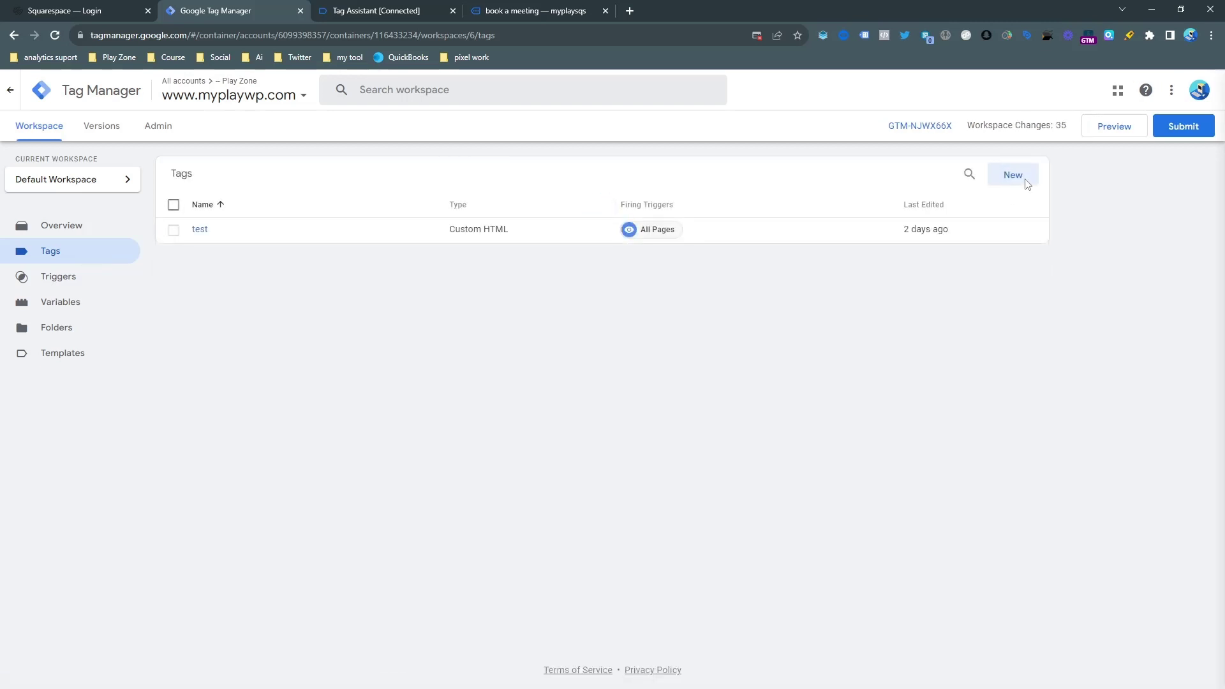
pyautogui.click(1014, 177)
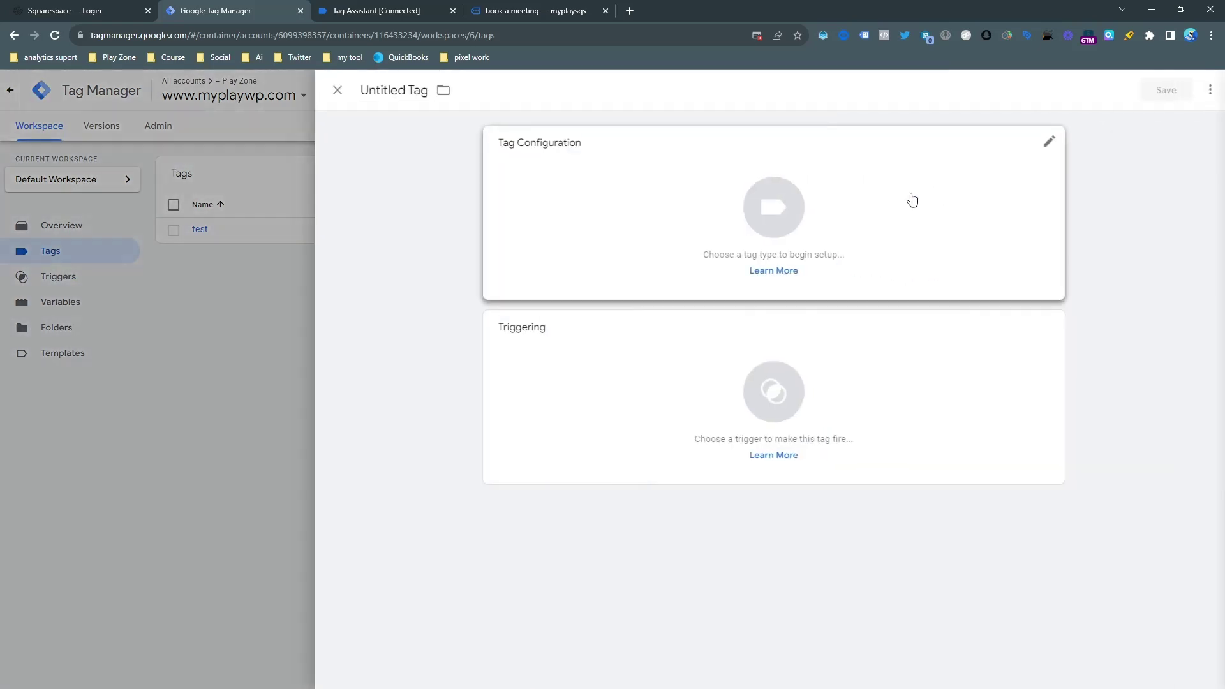
pyautogui.click(643, 208)
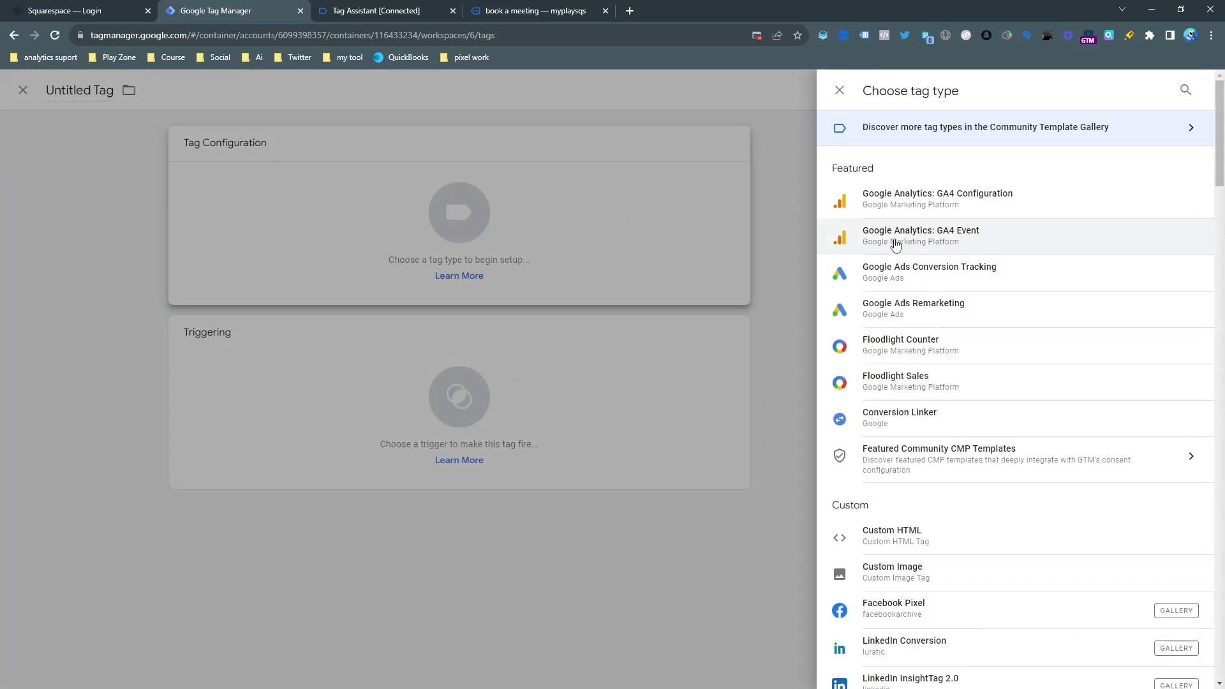
pyautogui.click(919, 273)
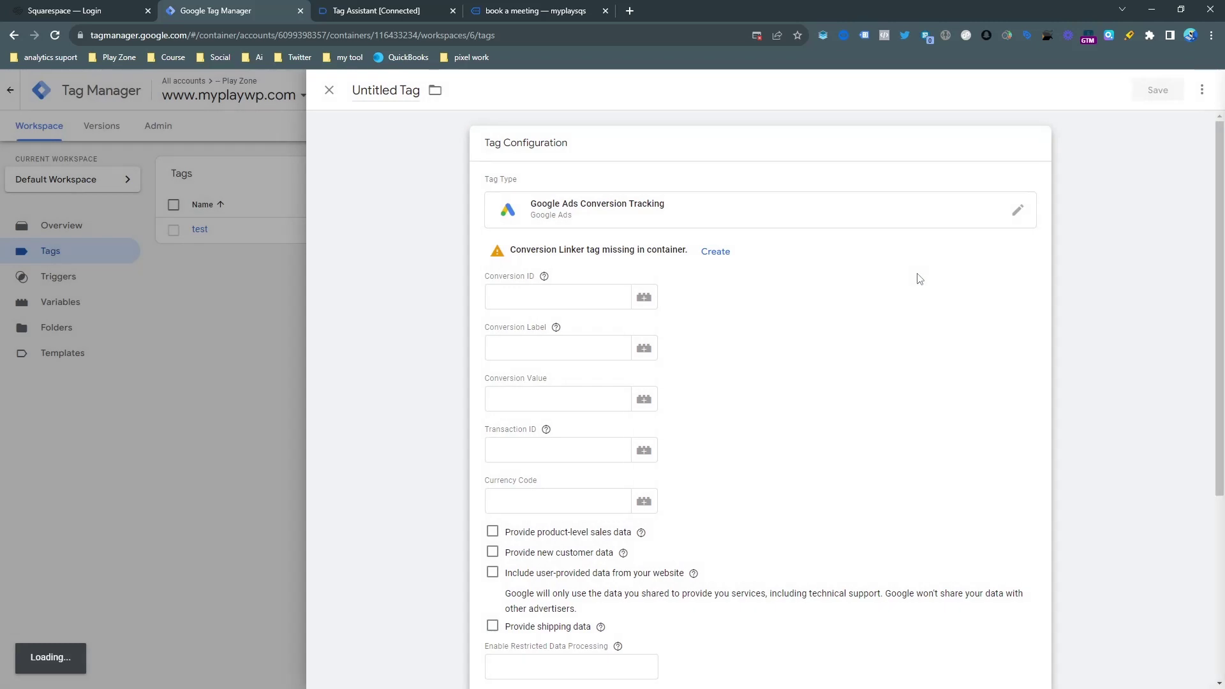
pyautogui.scroll(-4, 766, 293)
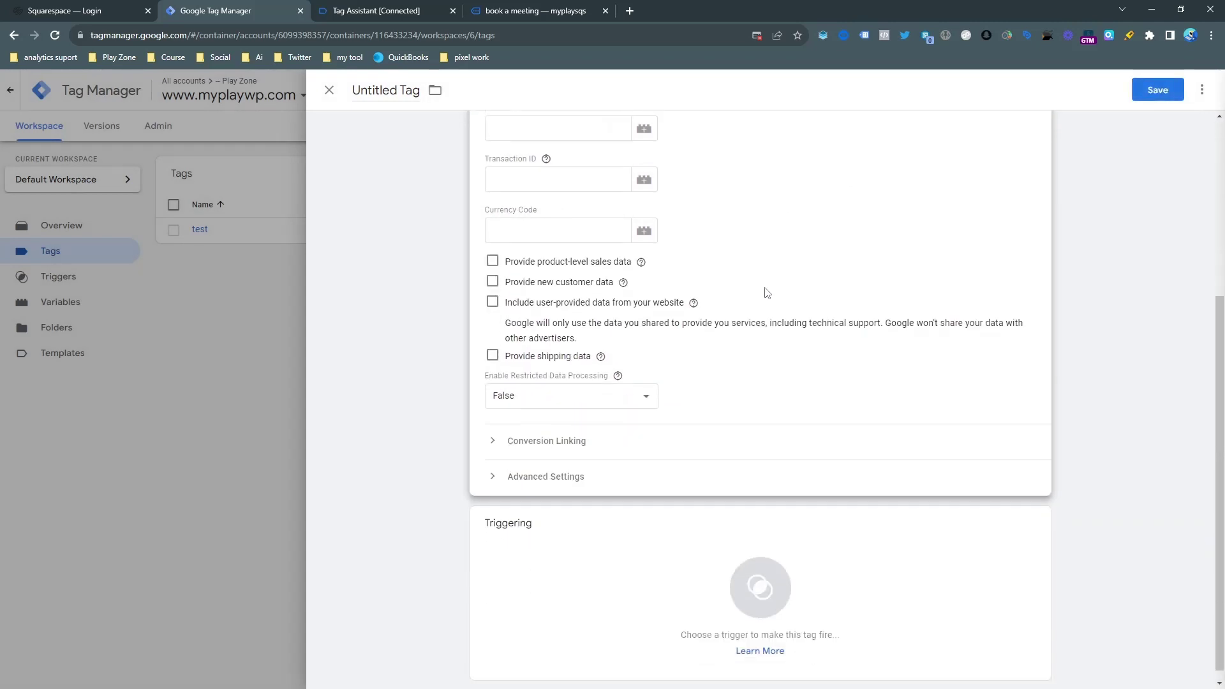
pyautogui.scroll(4, 765, 293)
# Add and save the suggested Conversion Linker tag, then focus the Conversion ID and Label fields.
pyautogui.click(715, 237)
pyautogui.click(1177, 89)
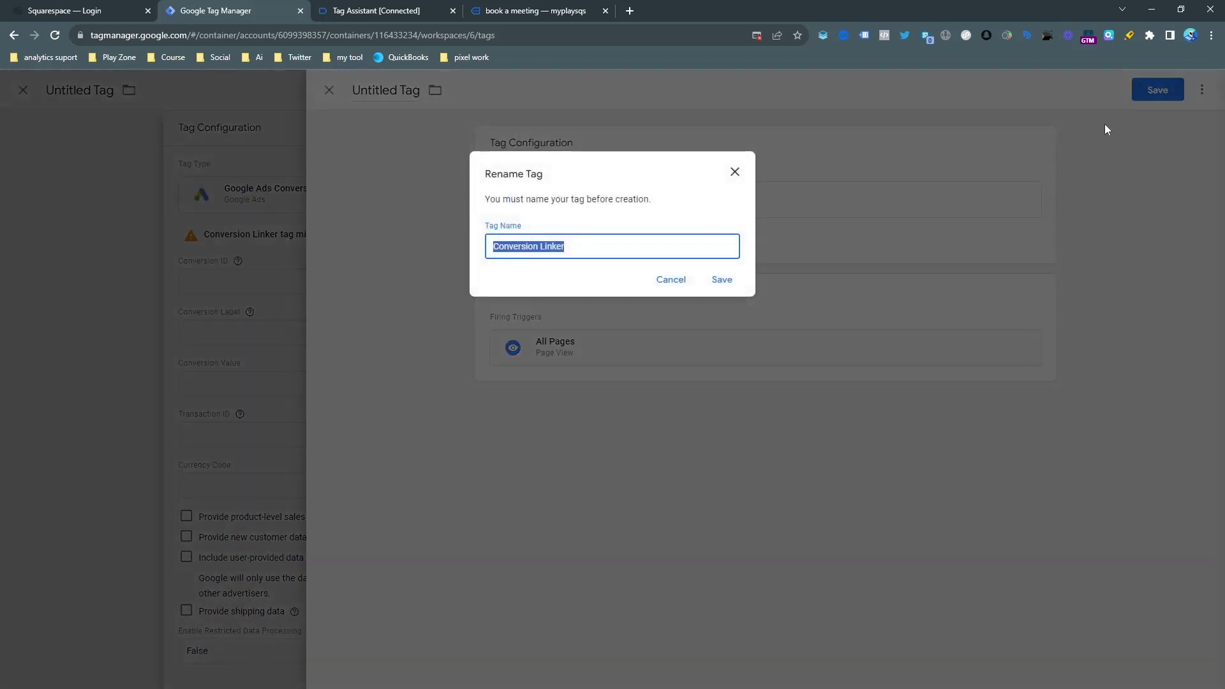
pyautogui.click(734, 280)
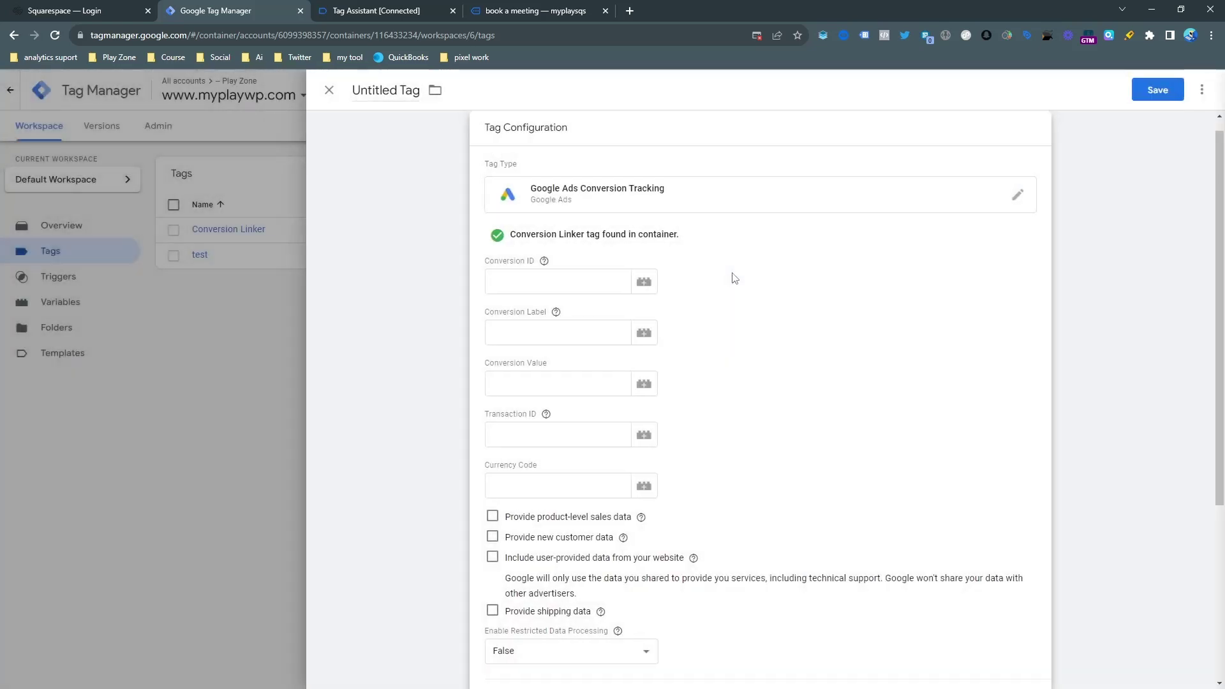
pyautogui.click(567, 286)
pyautogui.click(534, 339)
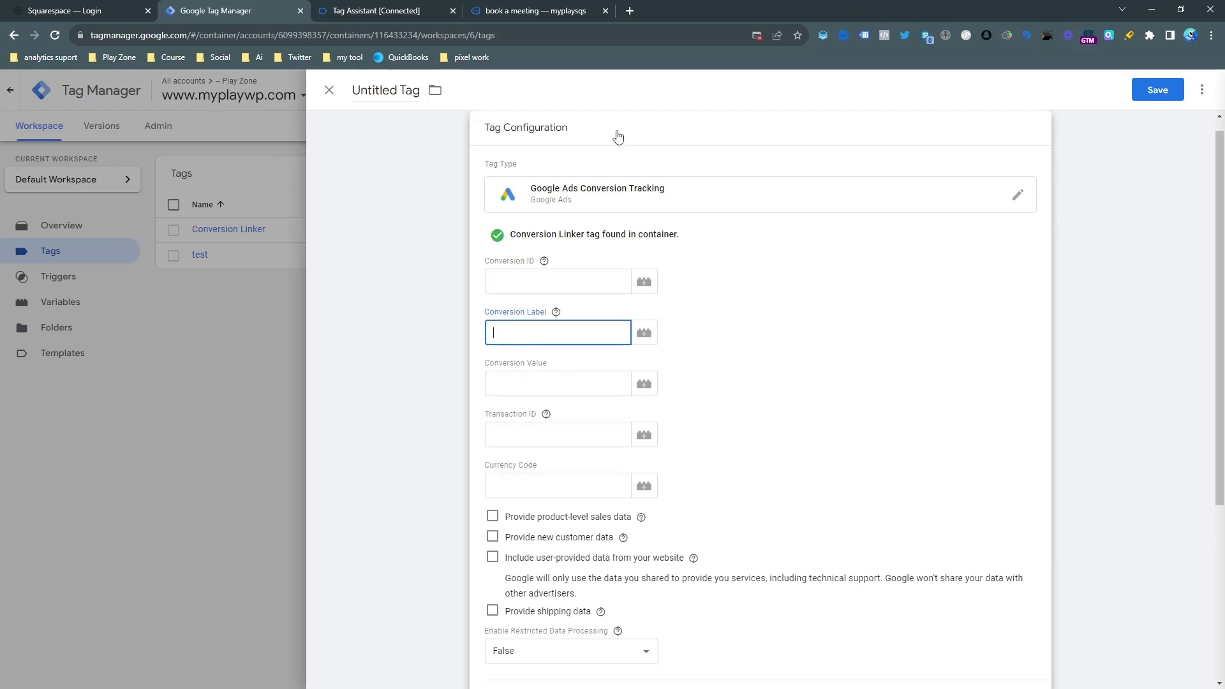
# Open Google Ads from the Google apps grid in a new tab and enter the account.
pyautogui.click(630, 11)
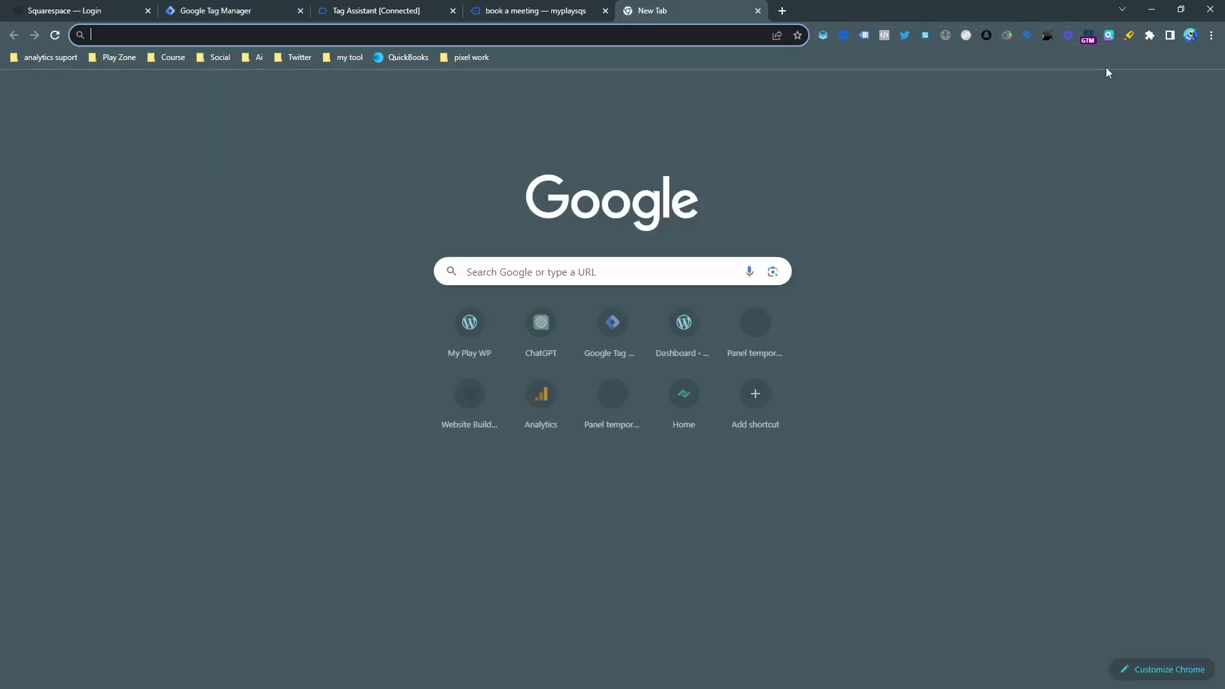
pyautogui.click(1172, 90)
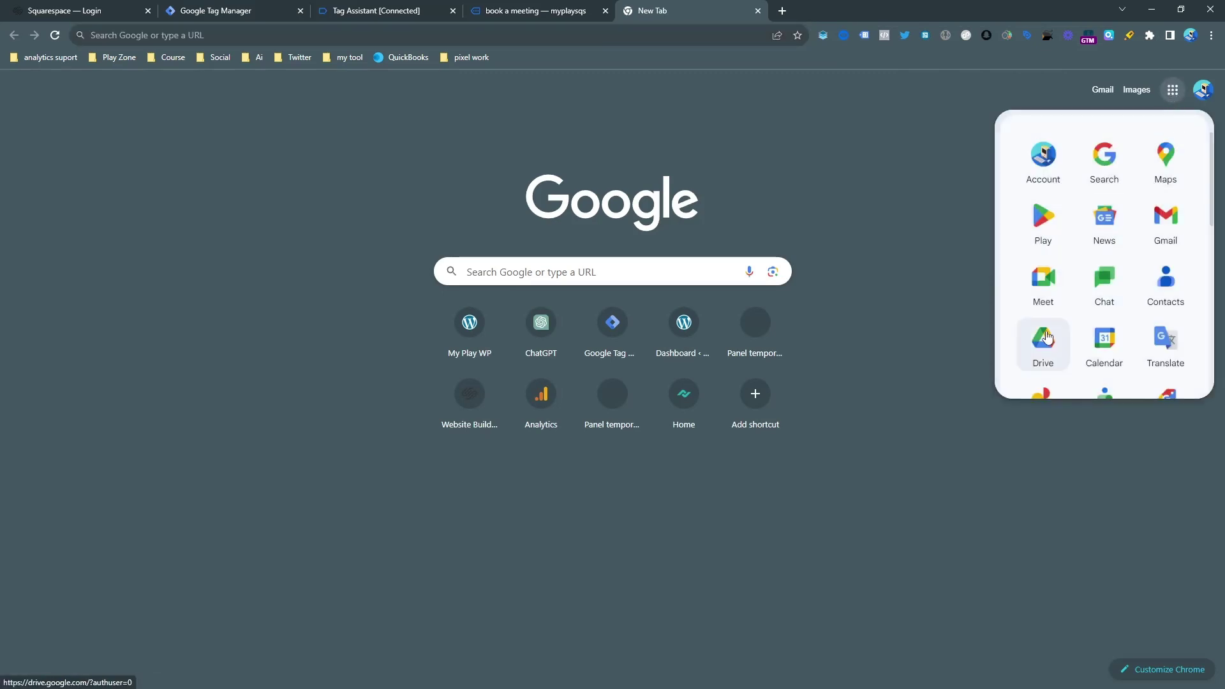
pyautogui.scroll(-2, 1085, 262)
pyautogui.scroll(-4, 1088, 254)
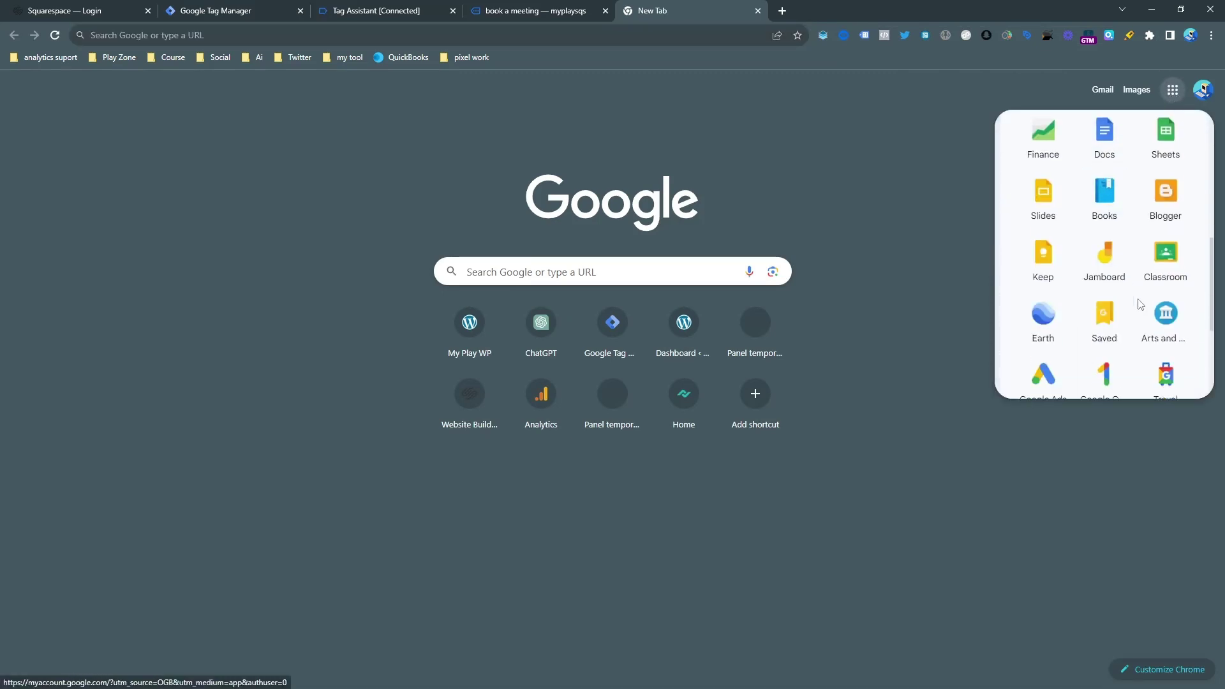
pyautogui.click(1049, 364)
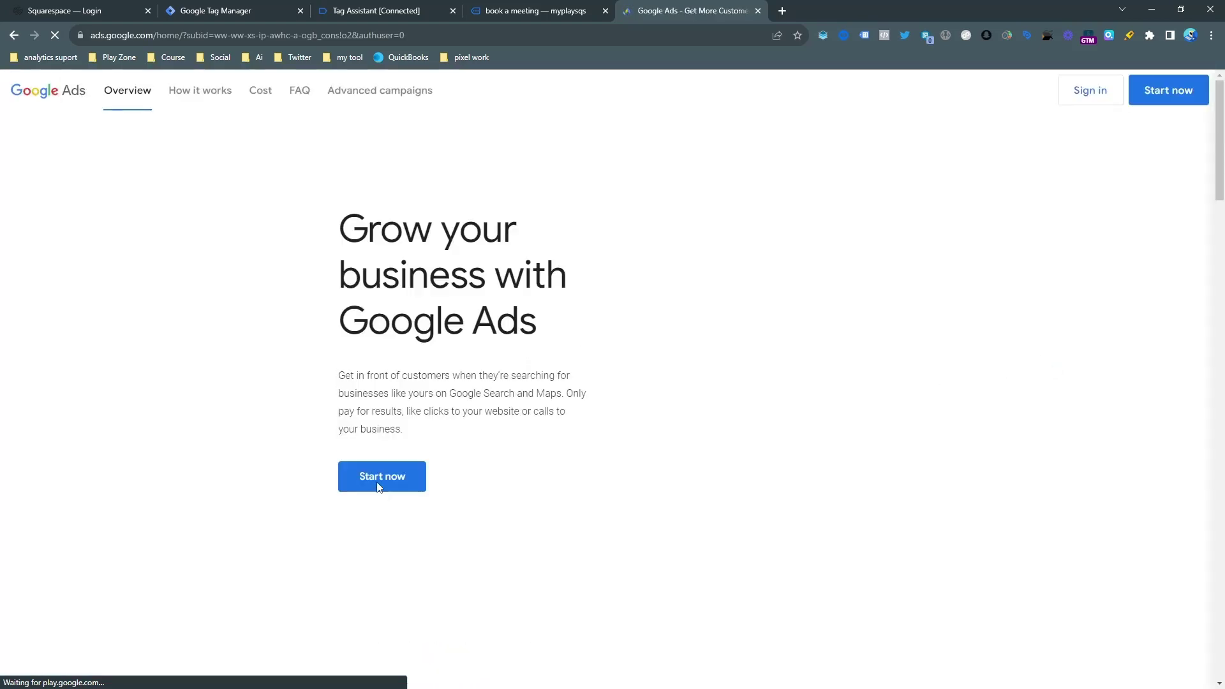
pyautogui.click(378, 481)
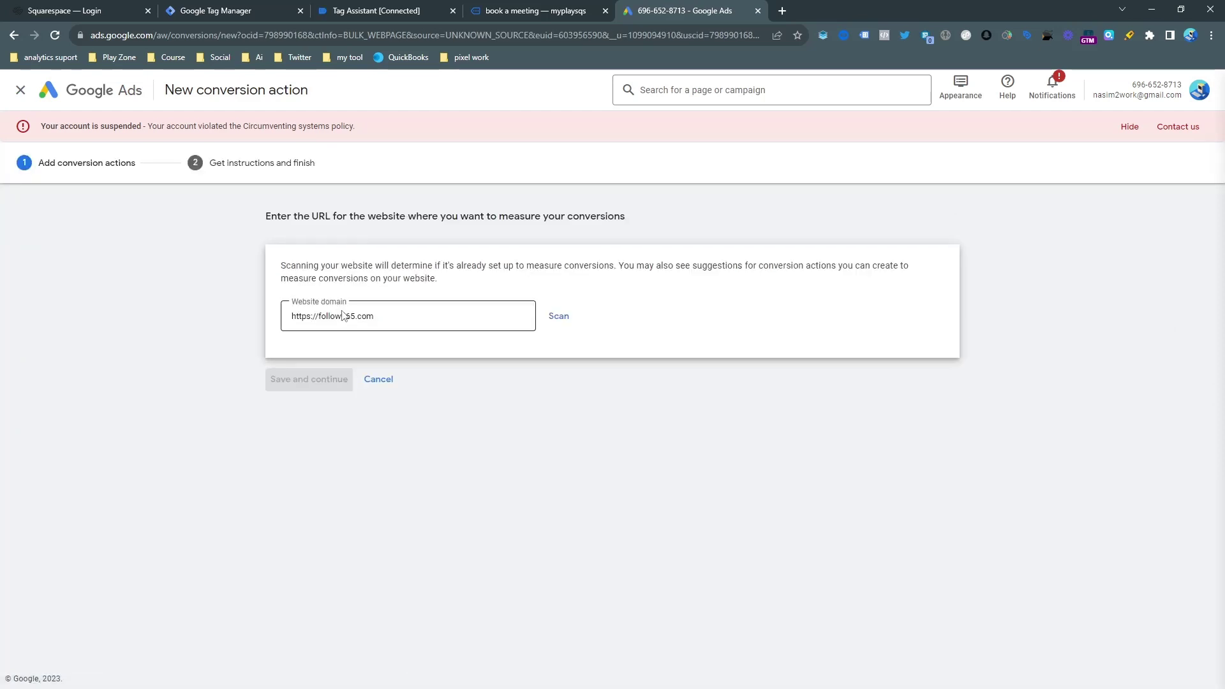
# Scan the website for existing conversion setup.
pyautogui.click(558, 318)
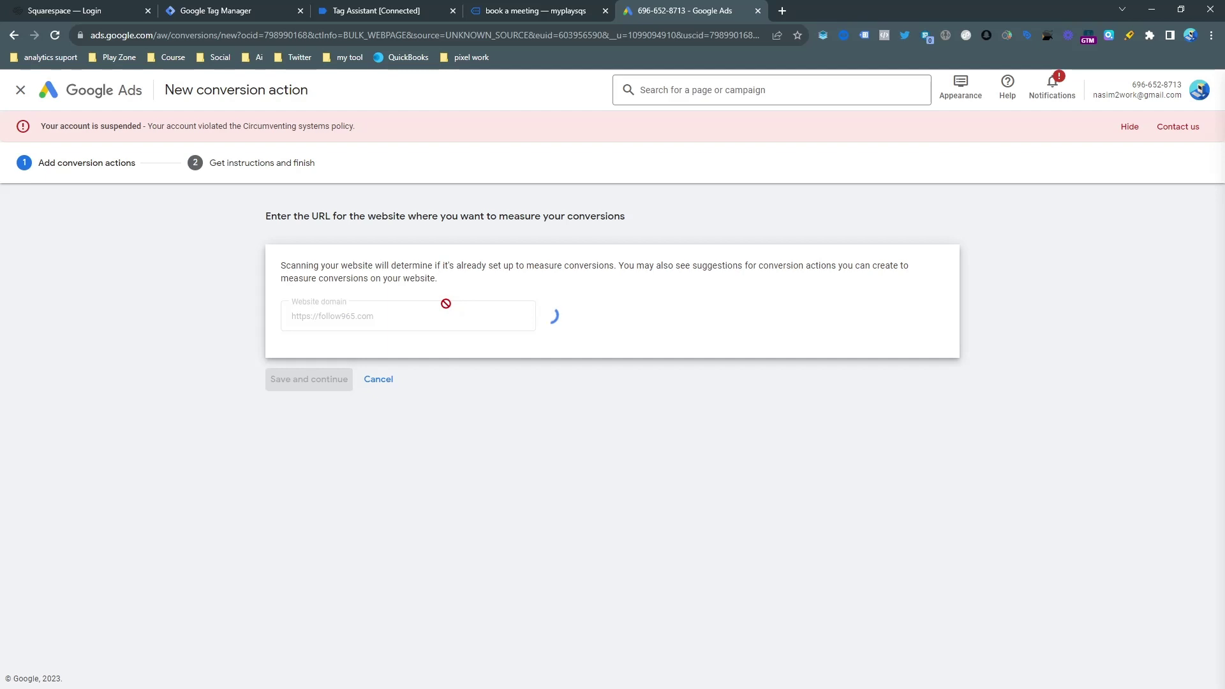
pyautogui.scroll(-3, 431, 334)
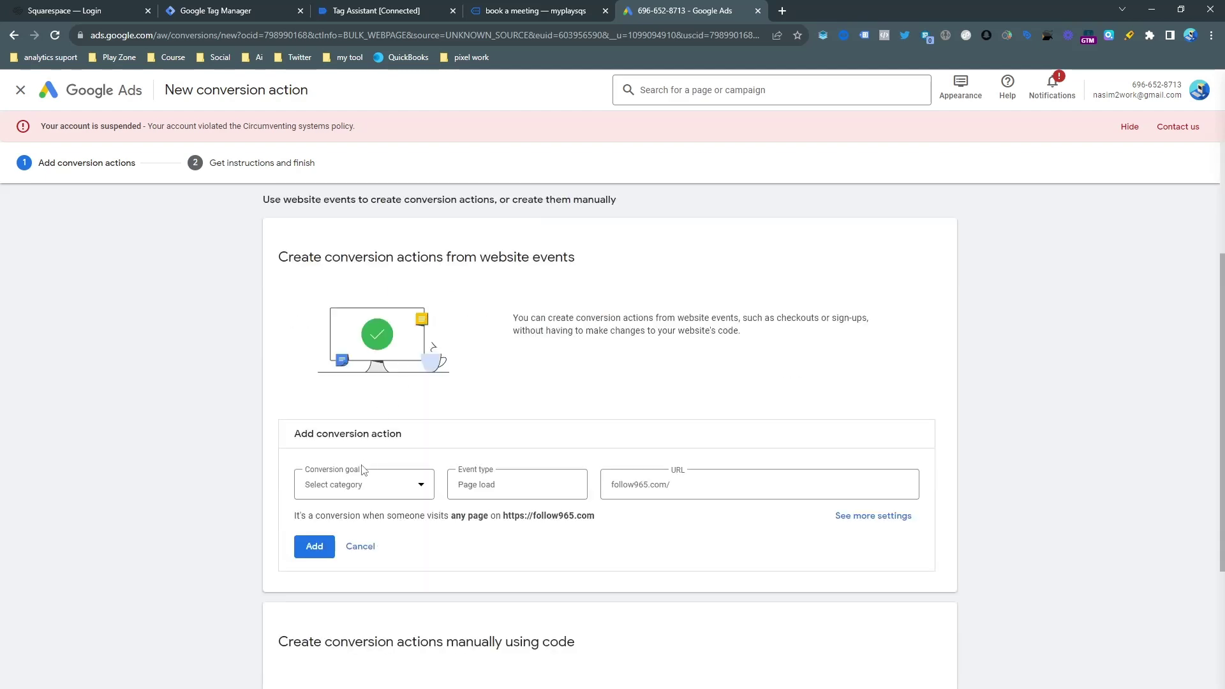
pyautogui.scroll(-3, 361, 469)
pyautogui.scroll(-1, 358, 408)
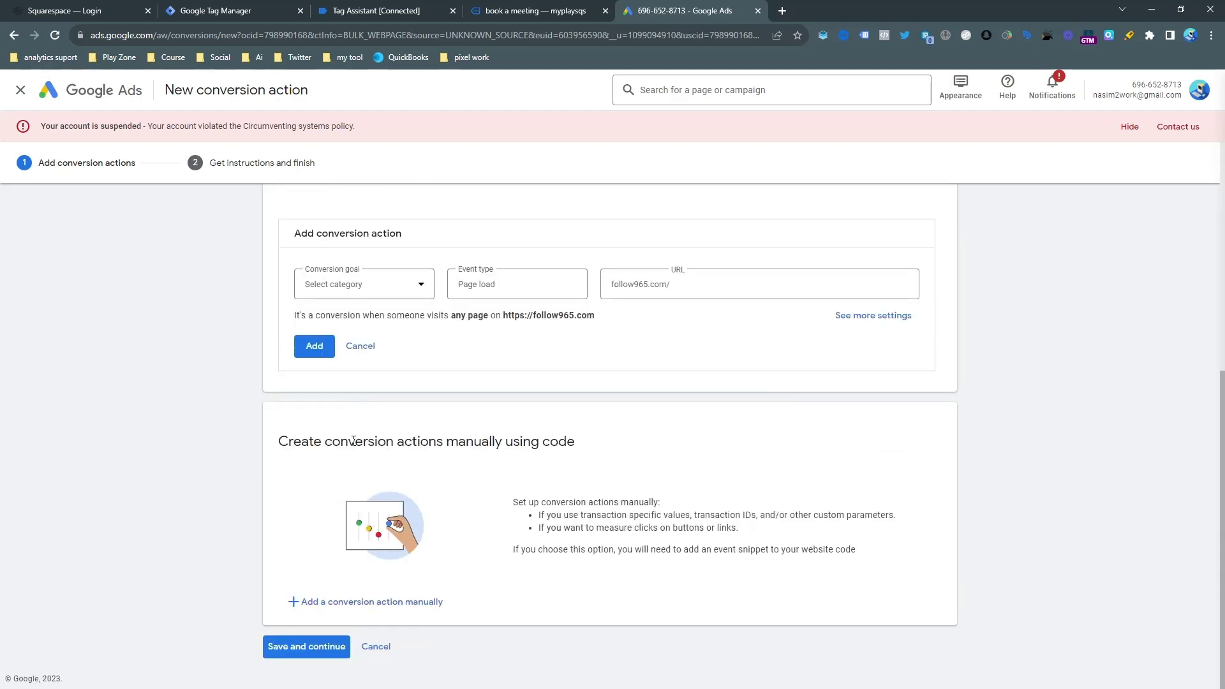
# Manually add a Book appointment conversion action named 'my booking' with no value.
pyautogui.click(352, 603)
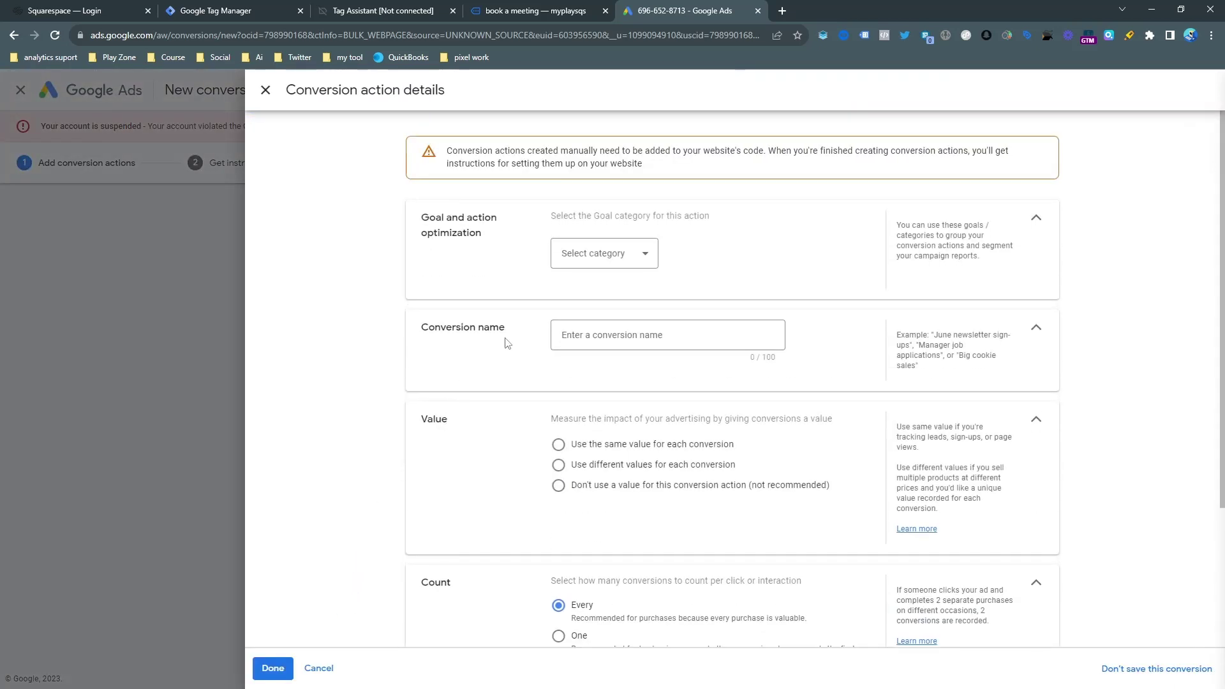
pyautogui.click(619, 259)
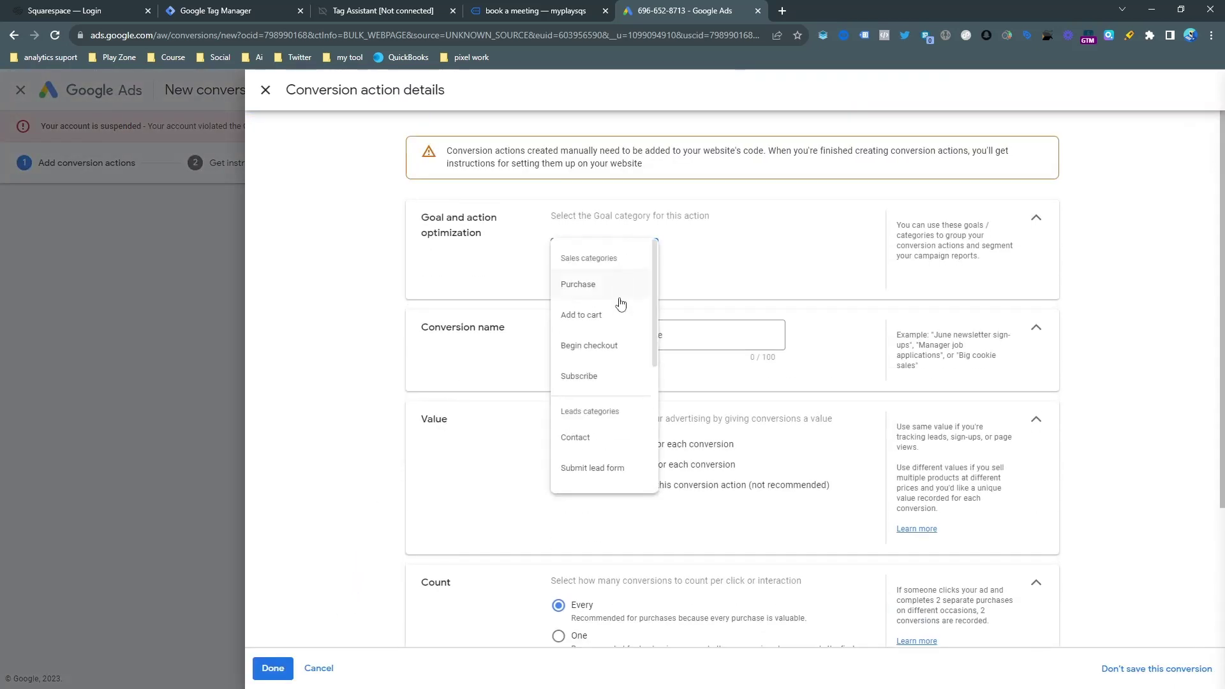
pyautogui.scroll(-2, 619, 334)
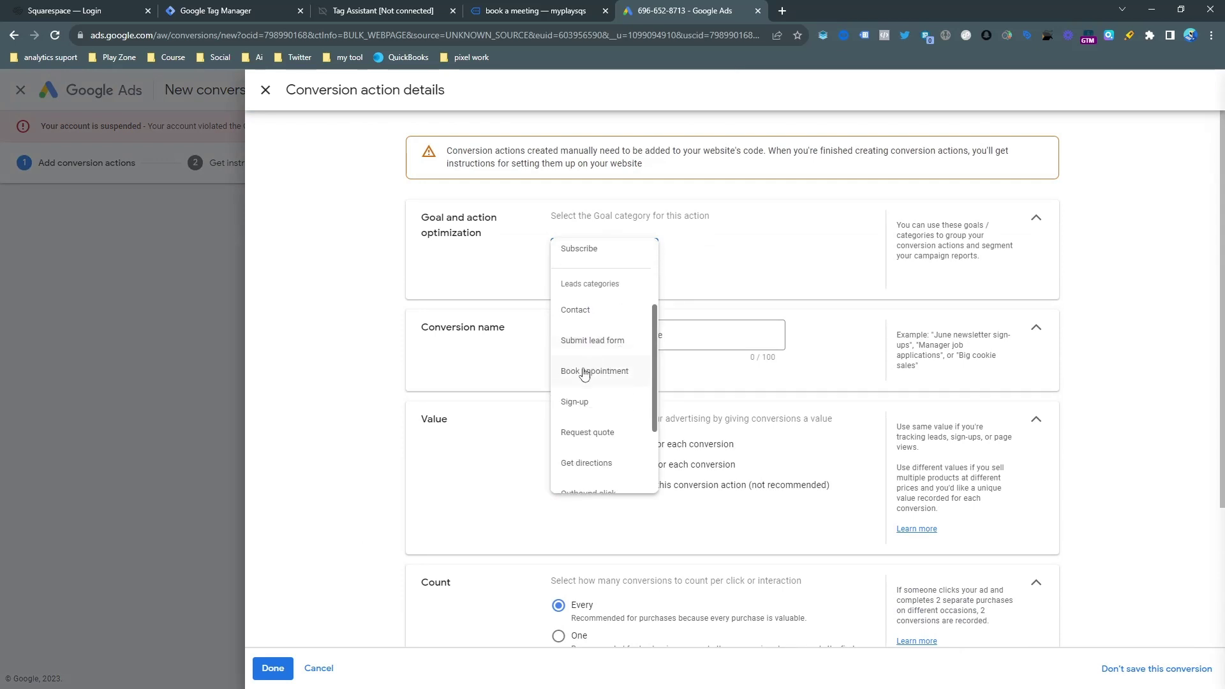
pyautogui.click(582, 372)
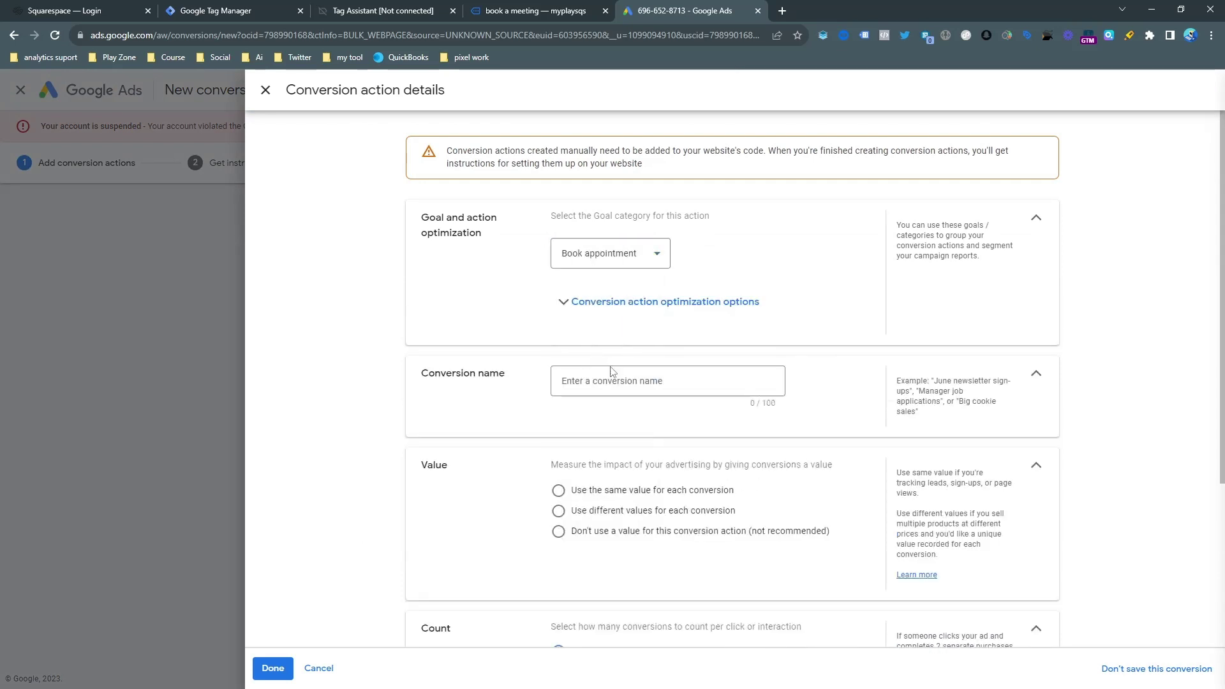
pyautogui.click(614, 377)
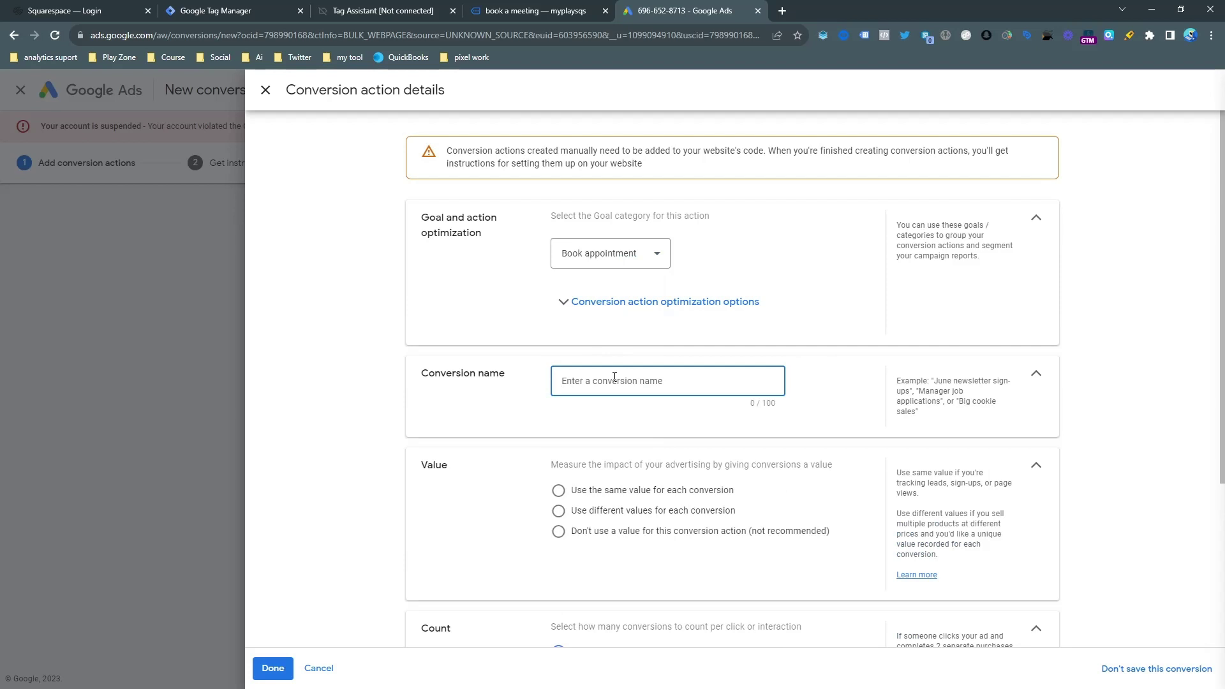
pyautogui.write('my booking')
pyautogui.scroll(-2, 578, 328)
pyautogui.click(620, 401)
pyautogui.scroll(-1, 645, 306)
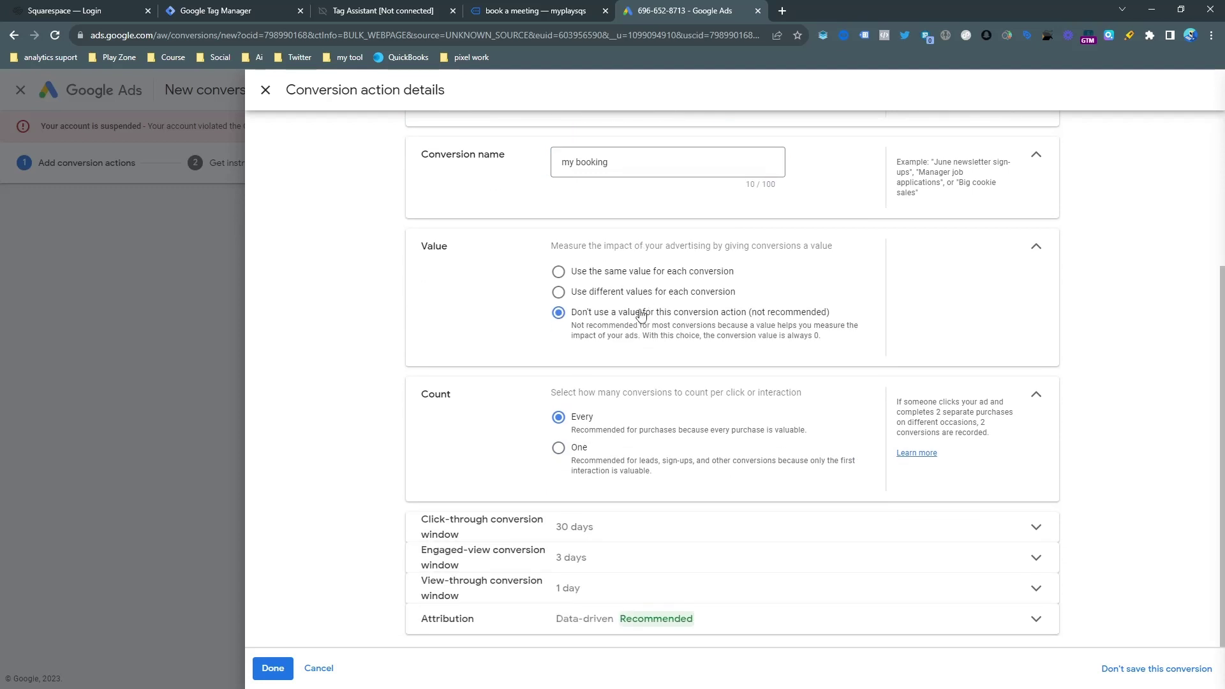
pyautogui.click(286, 668)
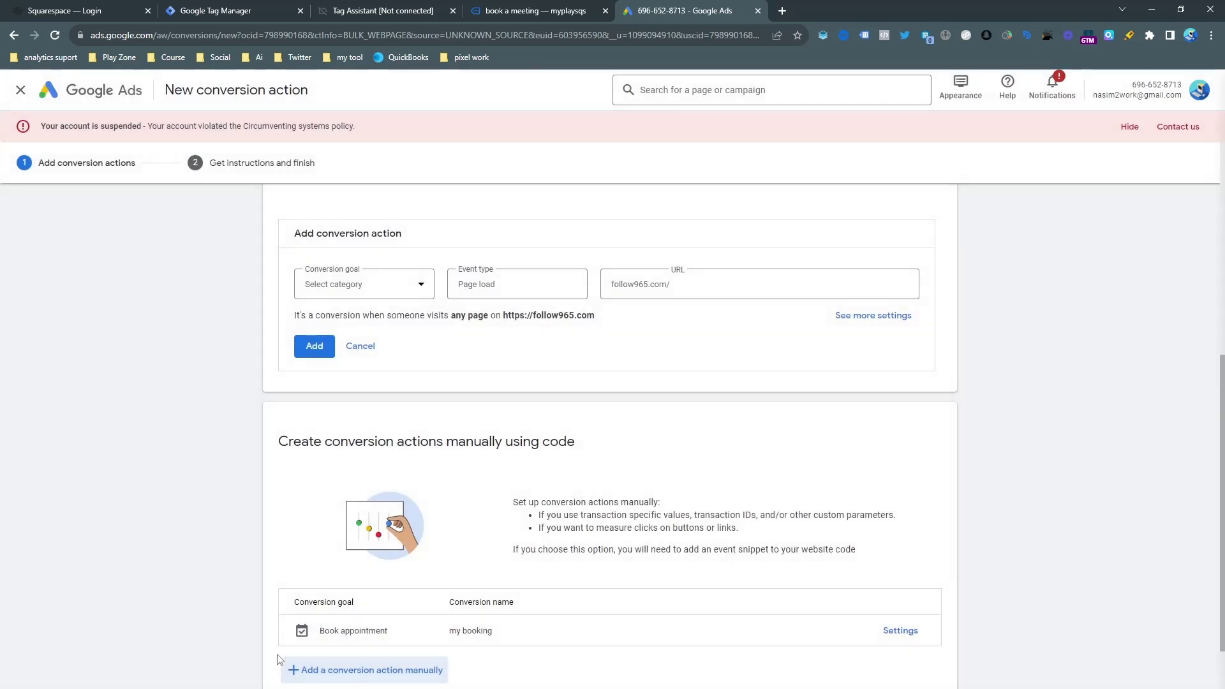
# Discard the unused website-event form and save the conversion action.
pyautogui.scroll(-1, 285, 642)
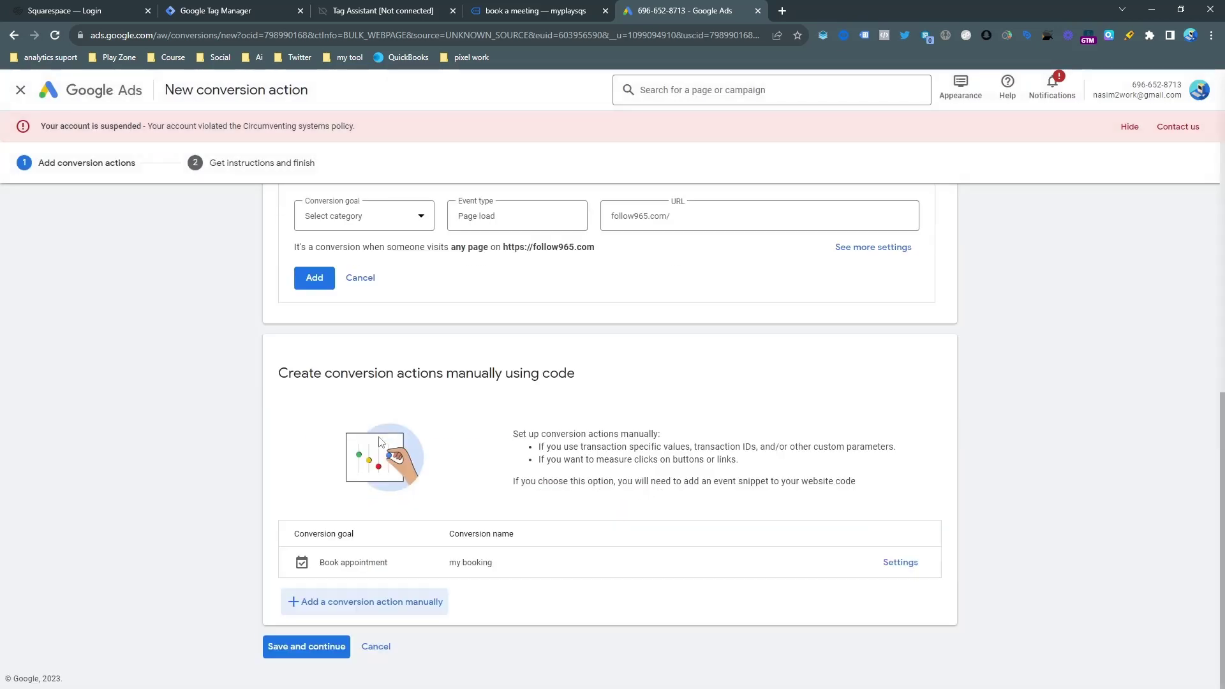
pyautogui.click(324, 651)
pyautogui.scroll(1, 431, 331)
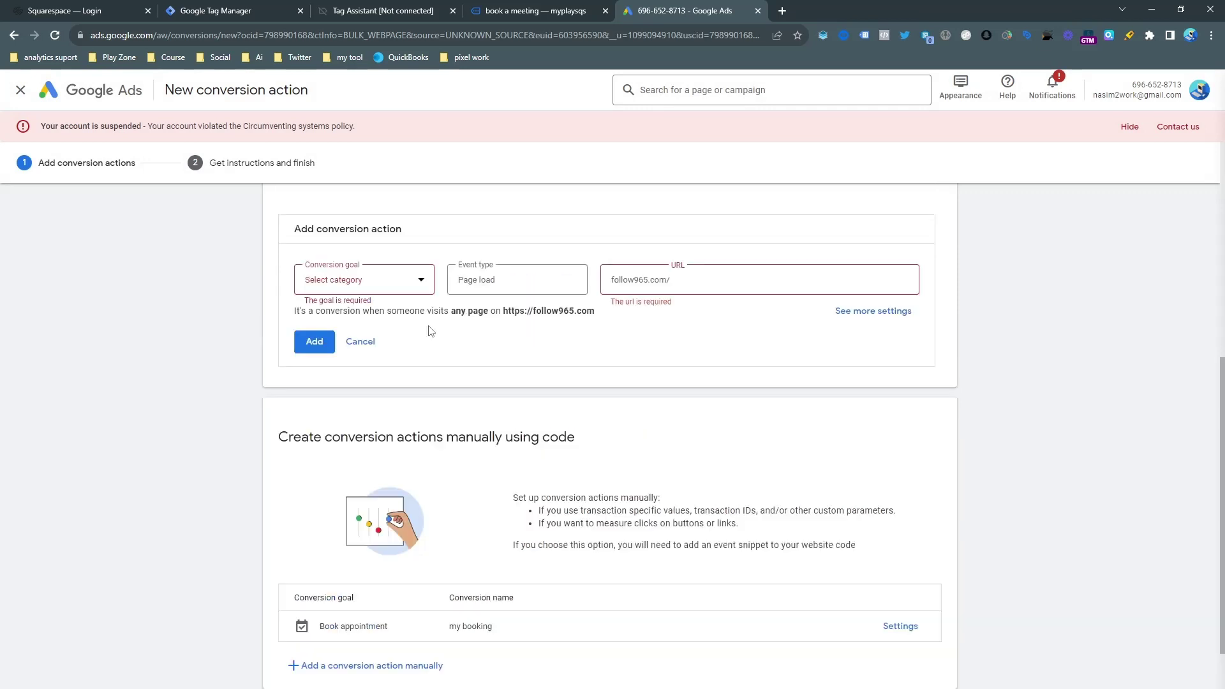
pyautogui.click(357, 344)
pyautogui.click(301, 648)
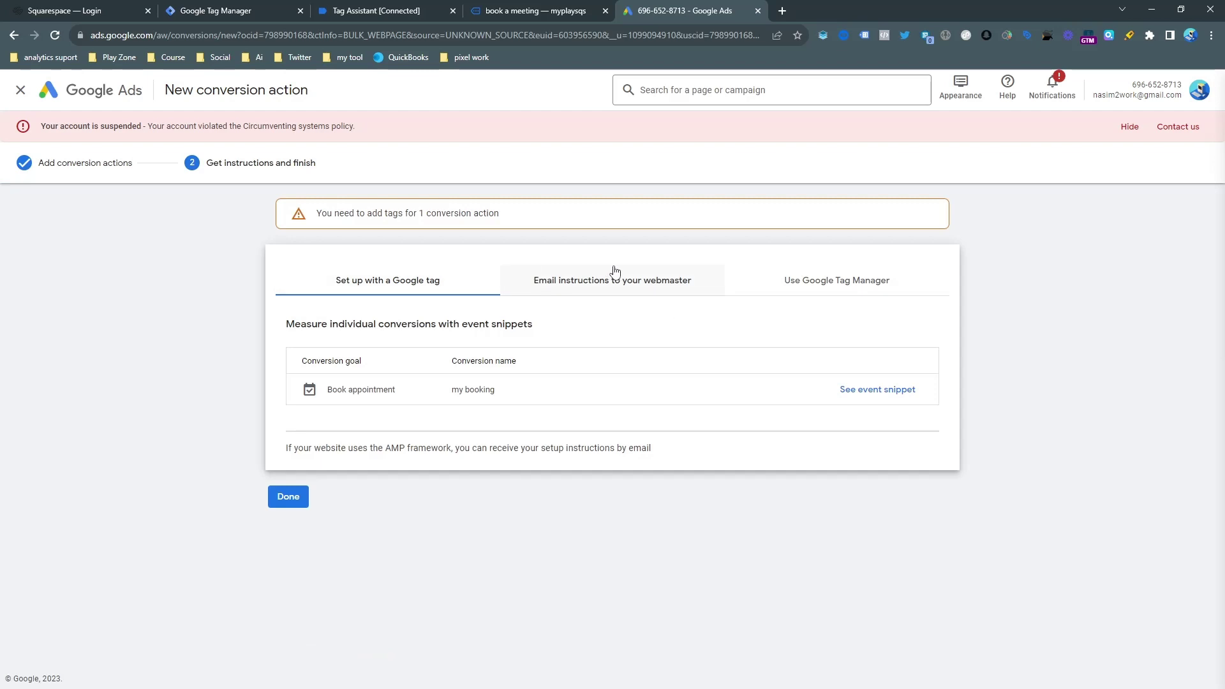
# Show the Tag Manager setup details and copy the conversion ID.
pyautogui.click(823, 277)
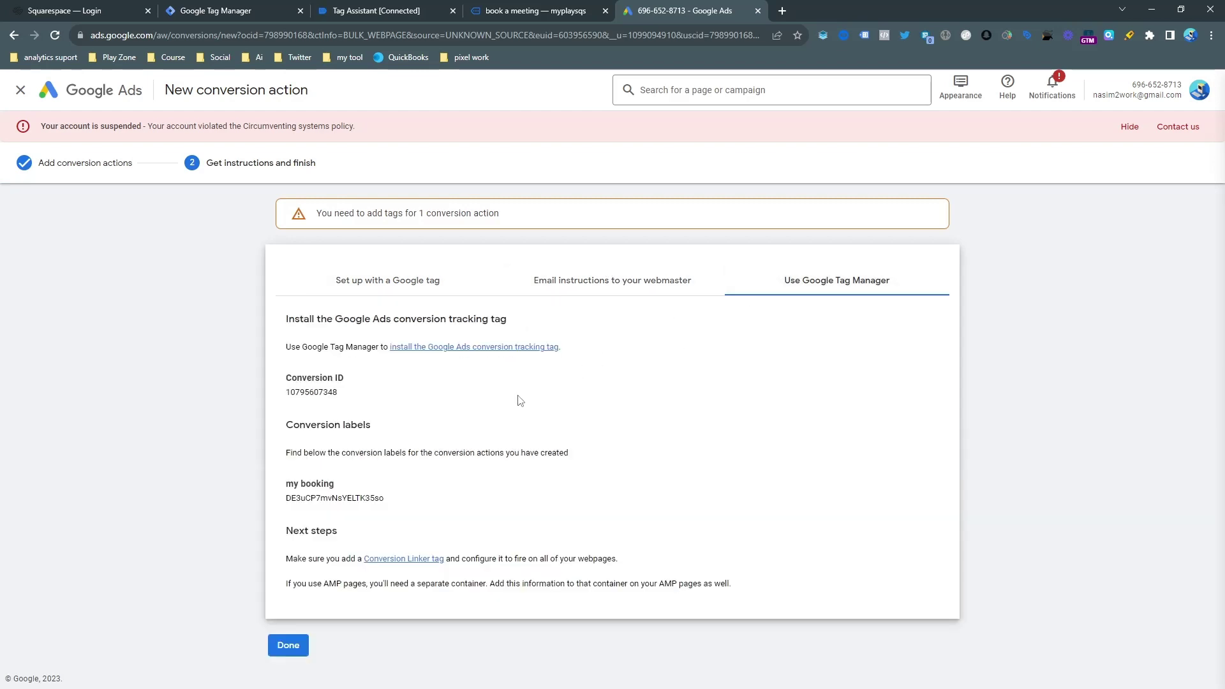
pyautogui.doubleClick(312, 393)
pyautogui.rightClick(312, 395)
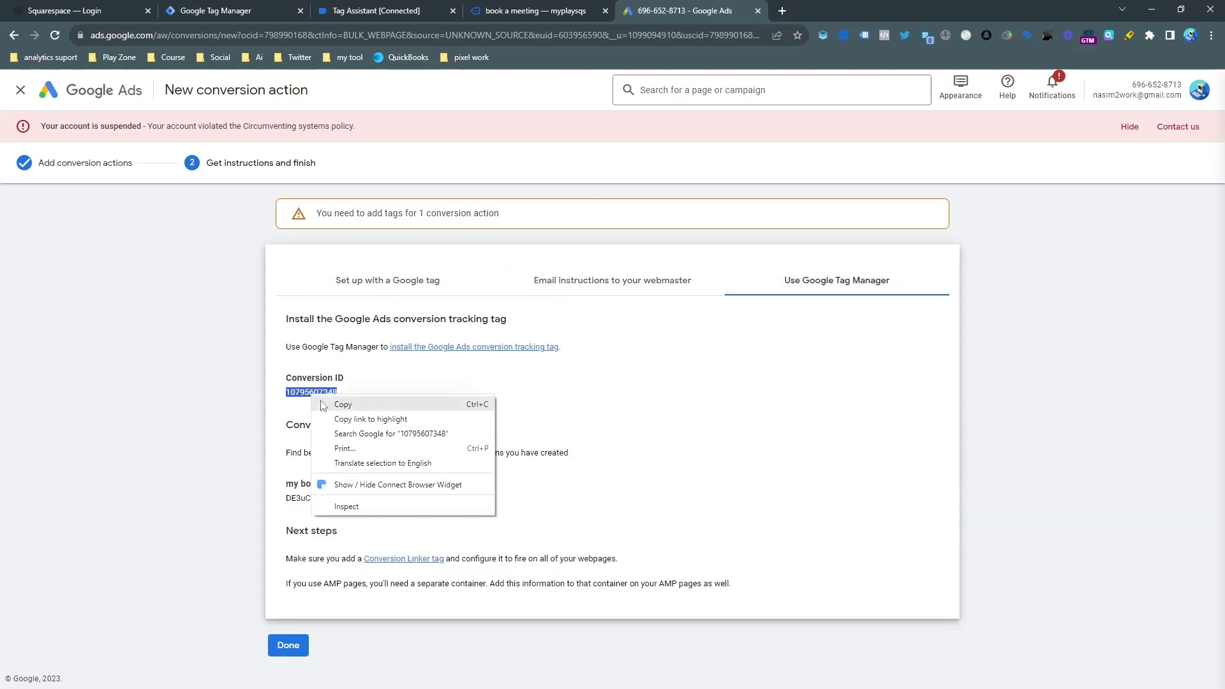
pyautogui.click(342, 404)
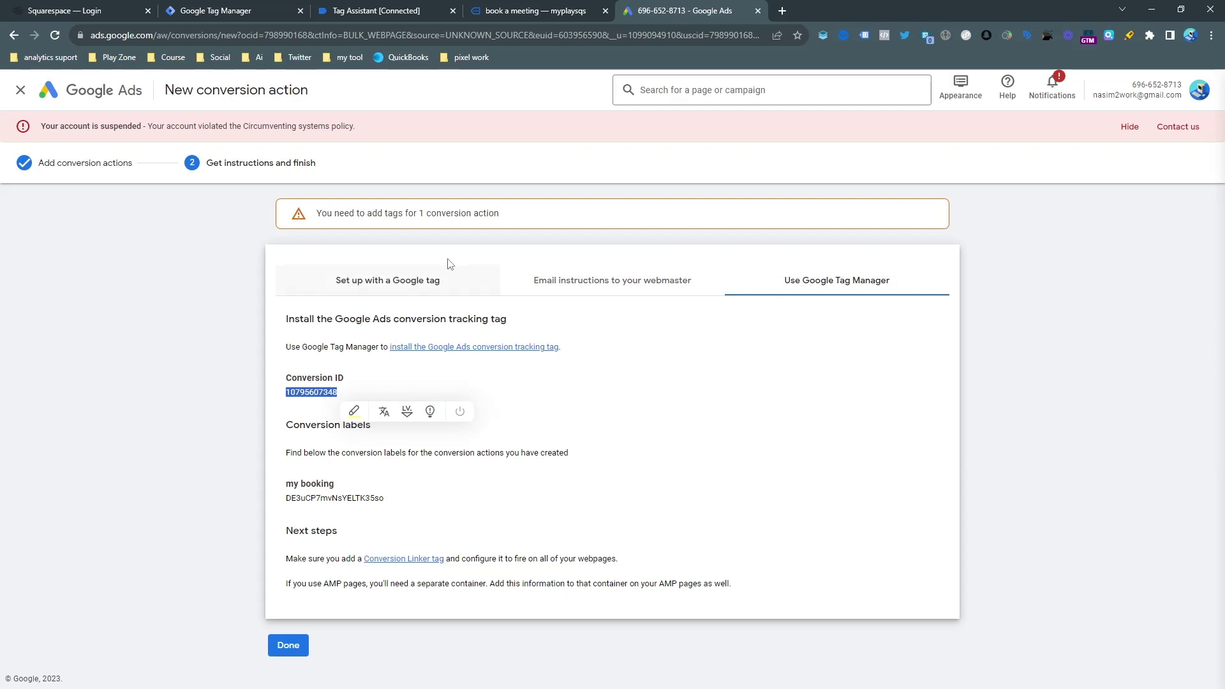
pyautogui.click(268, 11)
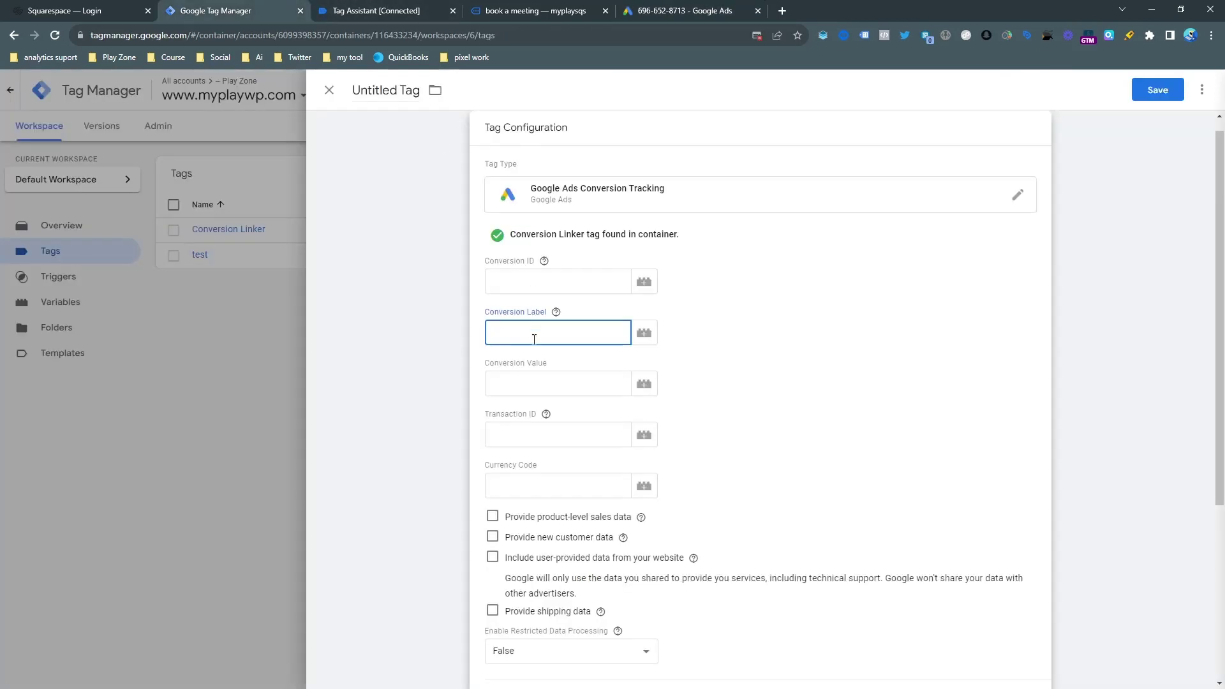
pyautogui.click(541, 284)
pyautogui.hotkey('ctrl', 'v')
# Copy the my booking conversion label from Google Ads into the Conversion Label field.
pyautogui.click(666, 10)
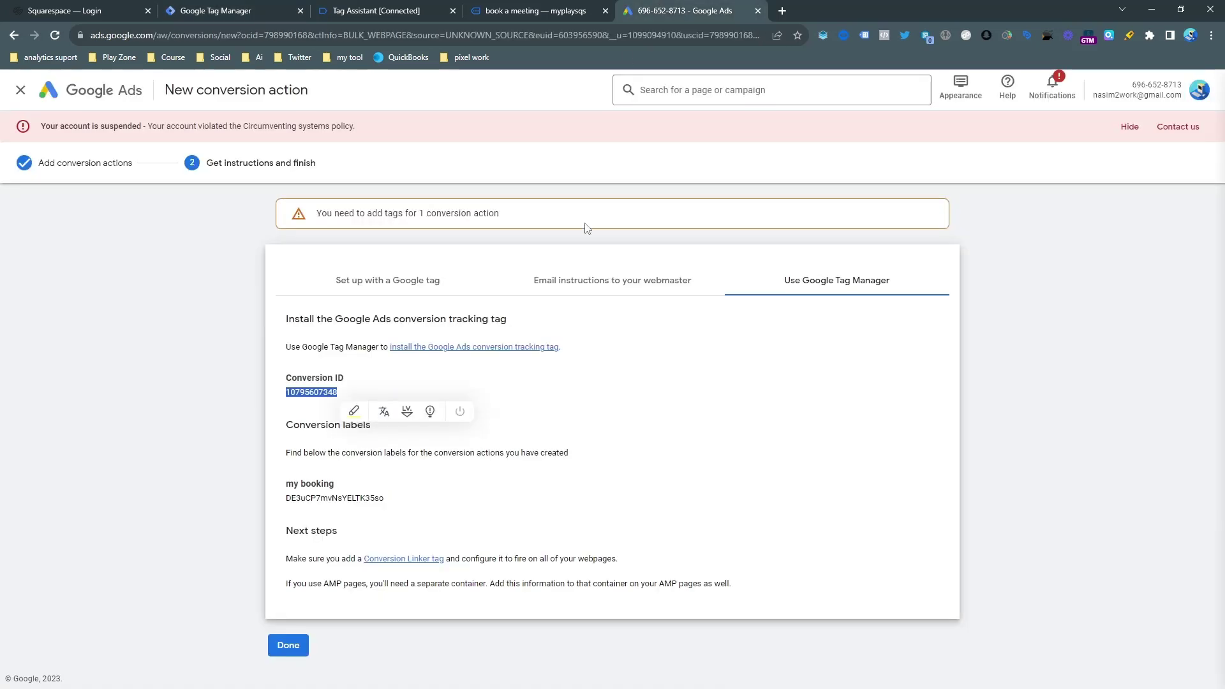
pyautogui.doubleClick(346, 498)
pyautogui.click(289, 7)
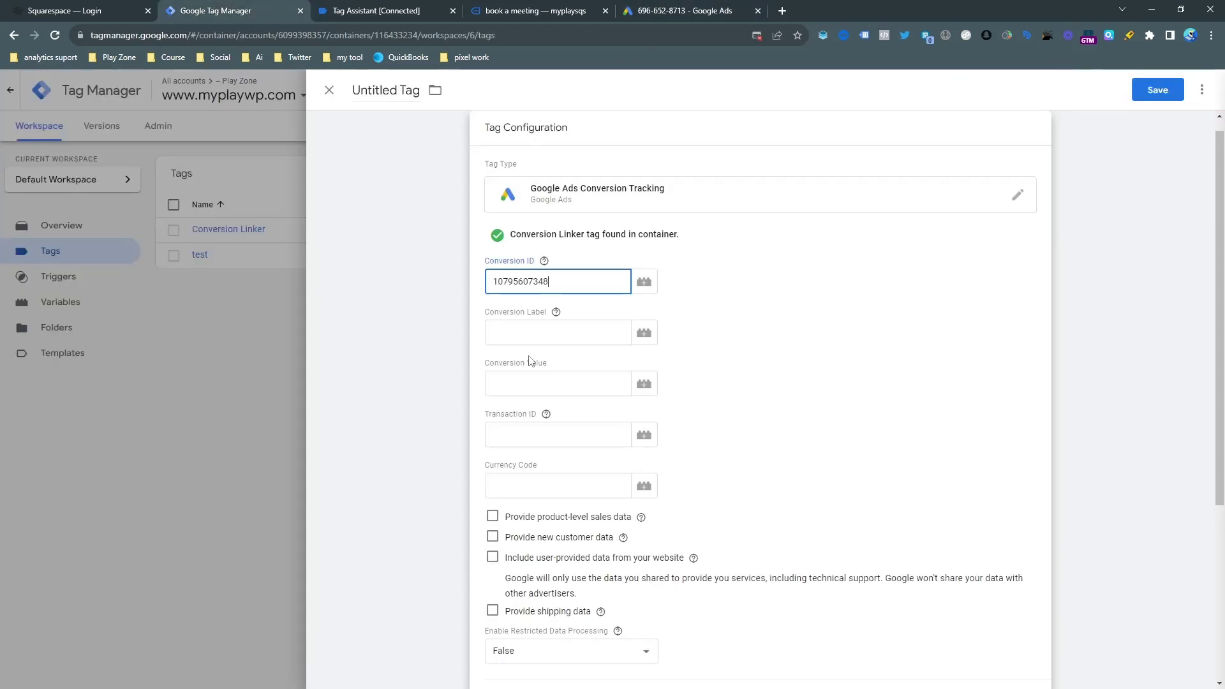
pyautogui.click(545, 333)
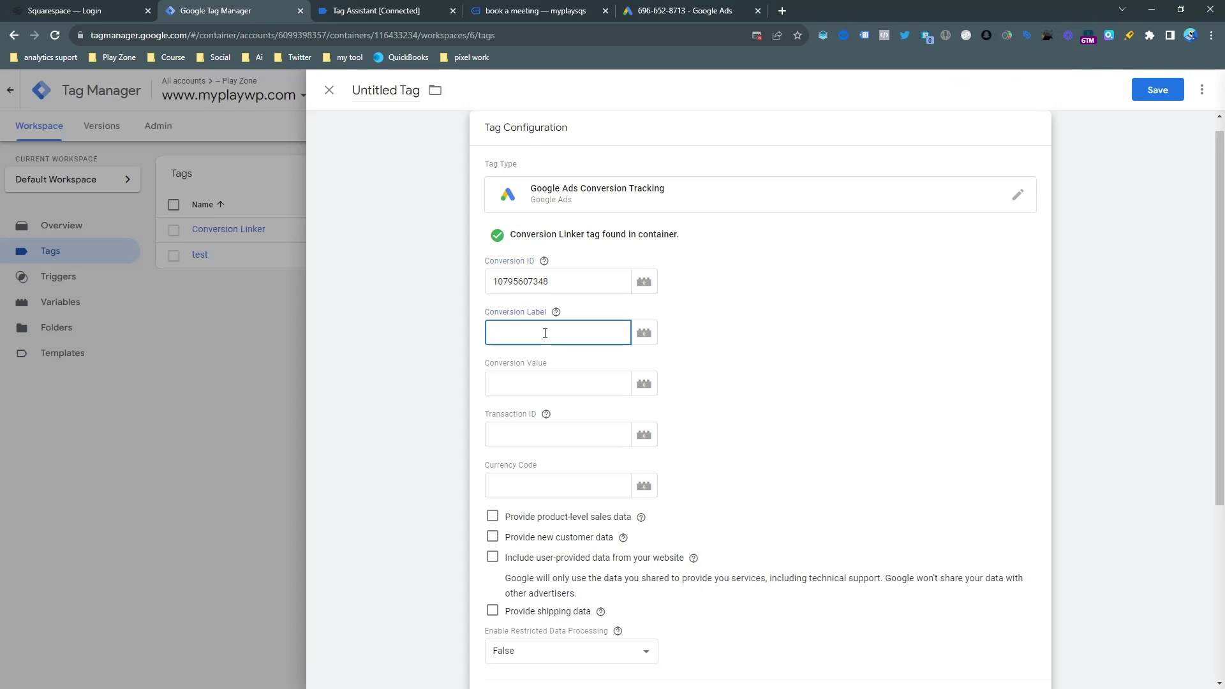
pyautogui.hotkey('ctrl', 'v')
# Open the tag's Triggering section to choose a trigger.
pyautogui.scroll(-3, 664, 309)
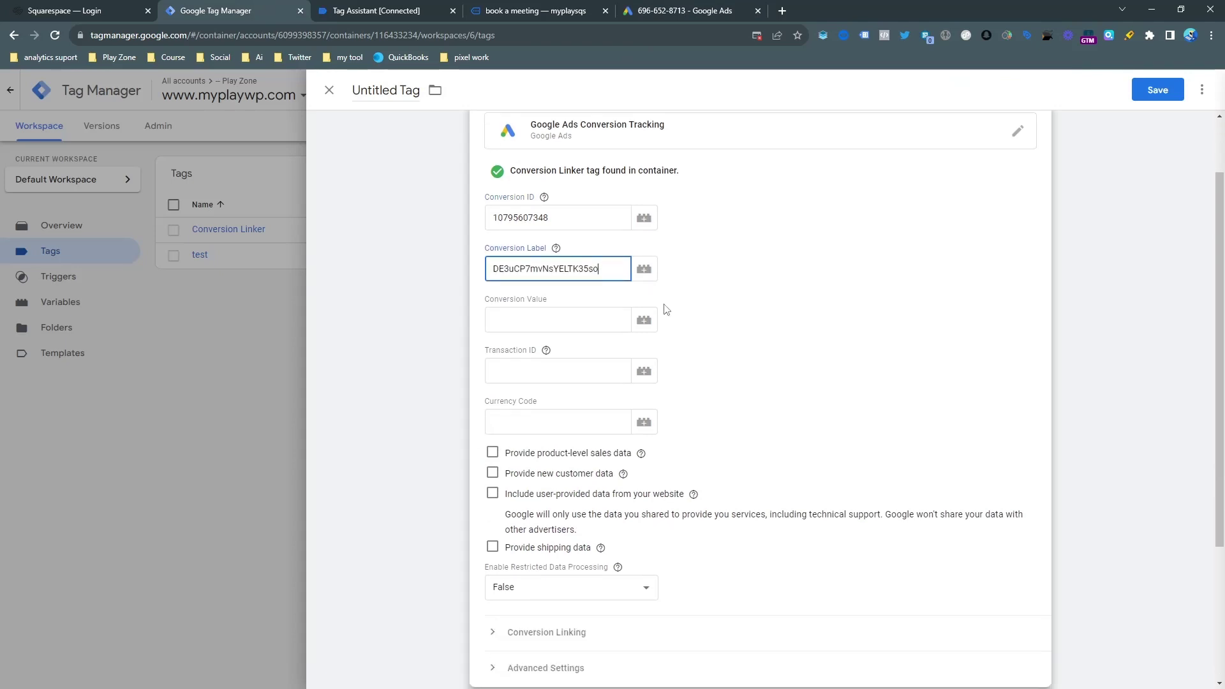
pyautogui.scroll(3, 666, 309)
pyautogui.scroll(-4, 696, 274)
pyautogui.click(596, 577)
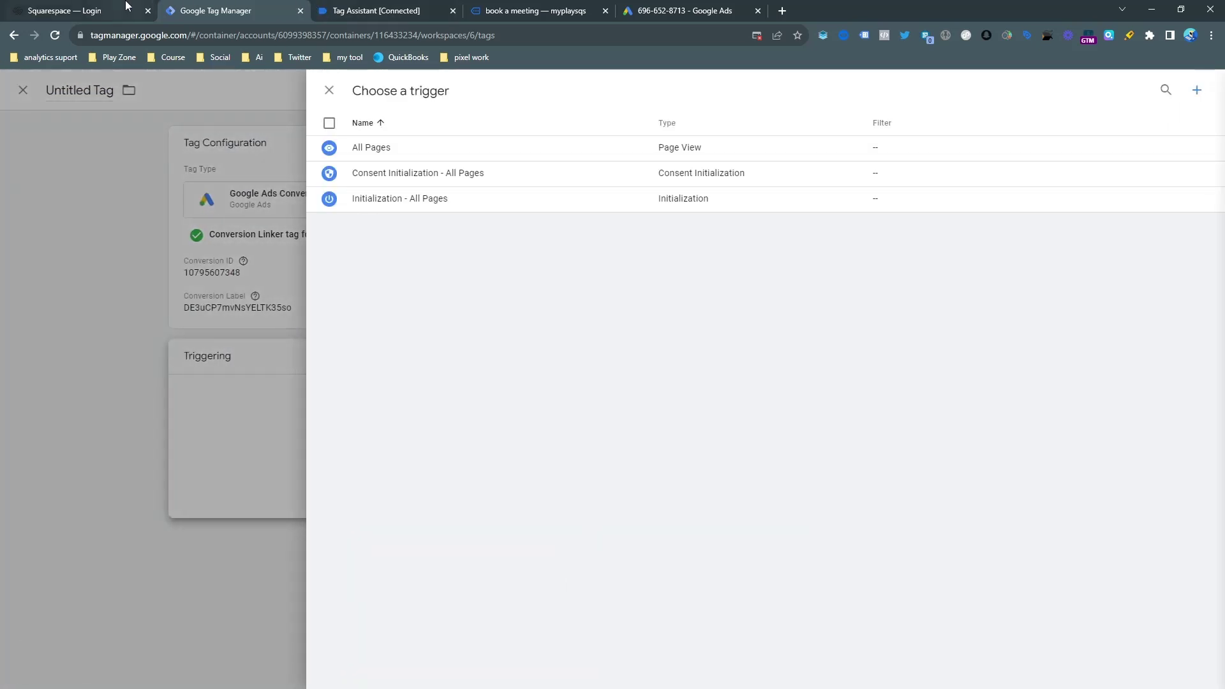
# Copy the AcuityEvent event name from the Tag Assistant debug view.
pyautogui.click(363, 5)
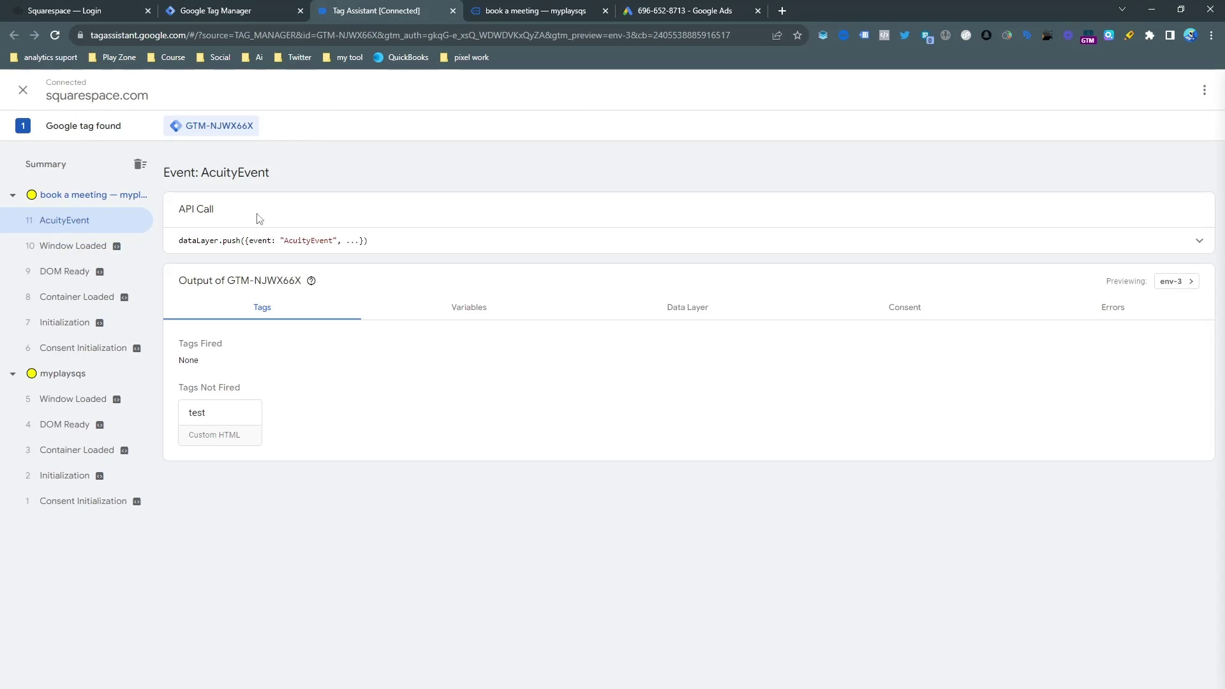
pyautogui.doubleClick(308, 241)
pyautogui.rightClick(308, 243)
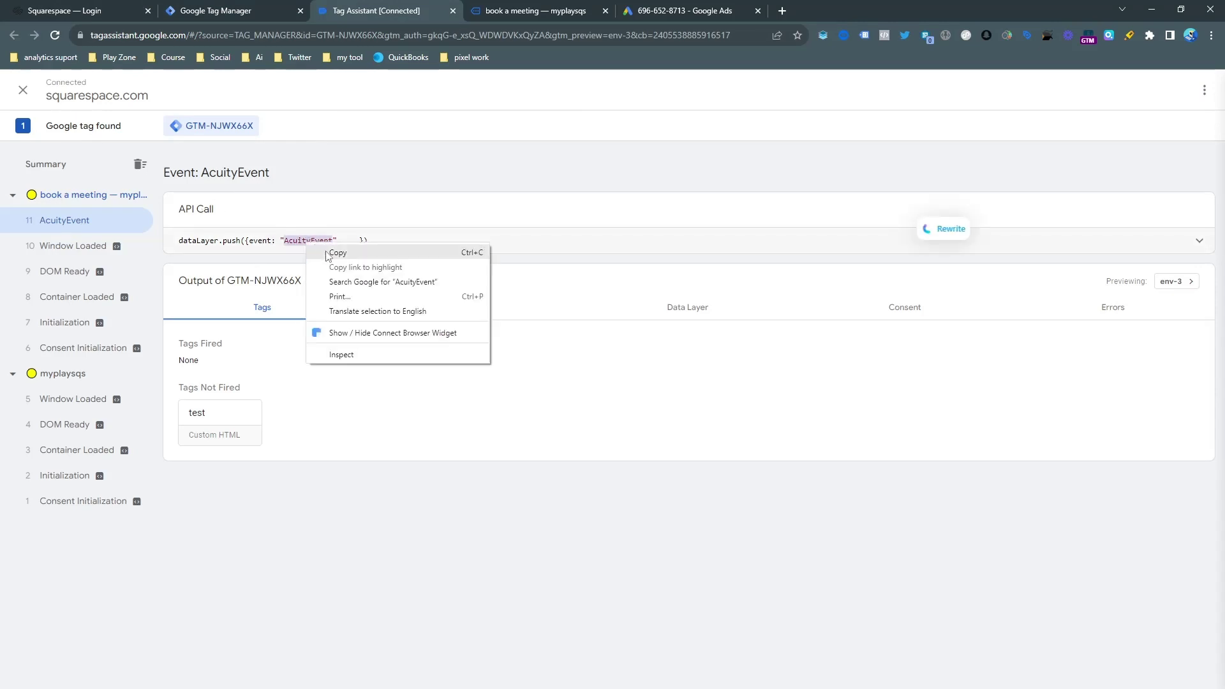
pyautogui.click(326, 253)
pyautogui.click(260, 5)
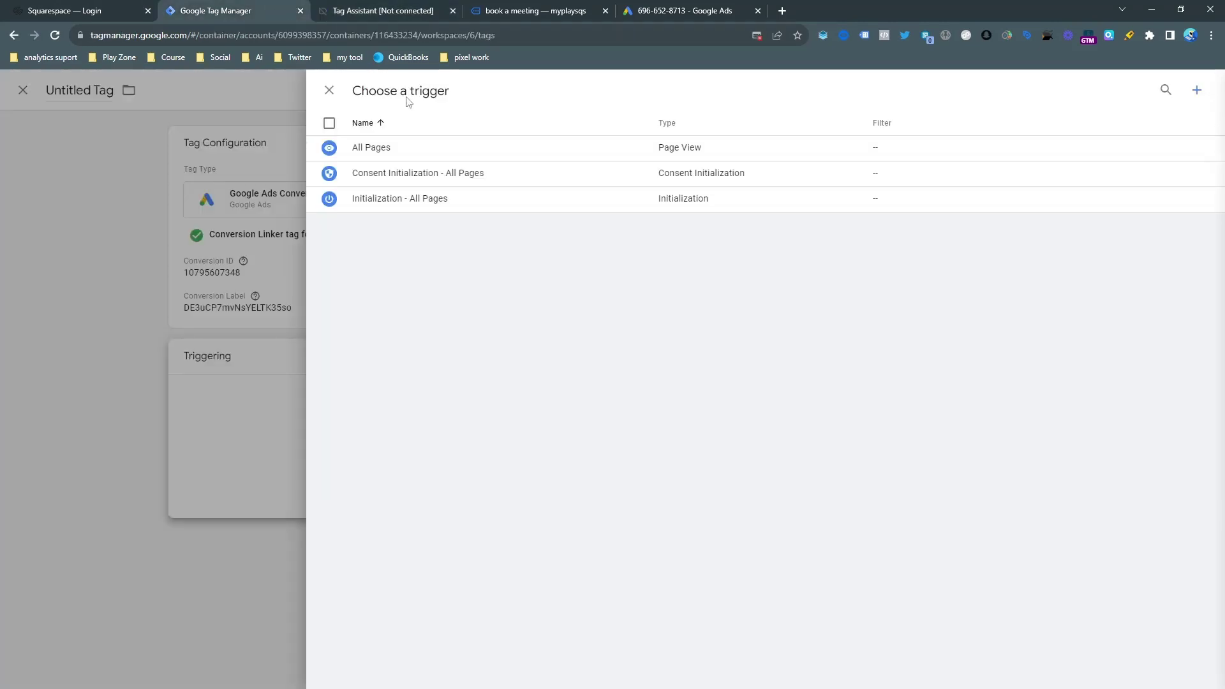
# Create a new Custom Event trigger with AcuityEvent as the event name.
pyautogui.click(1197, 91)
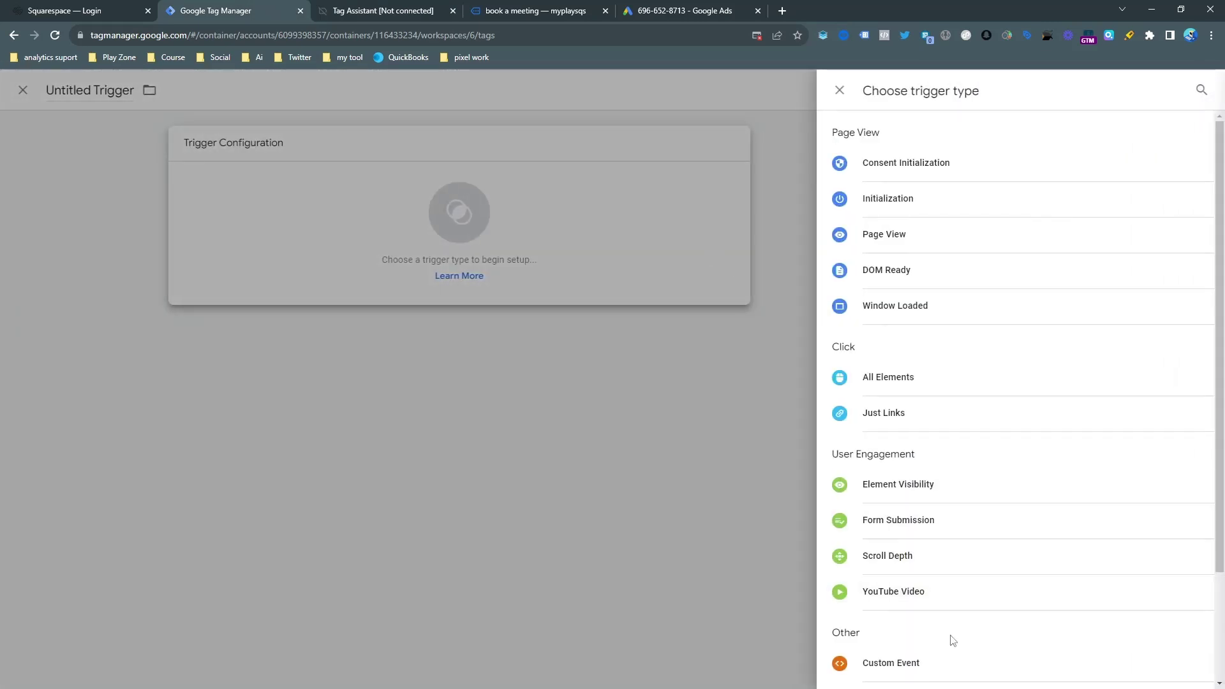
pyautogui.click(923, 669)
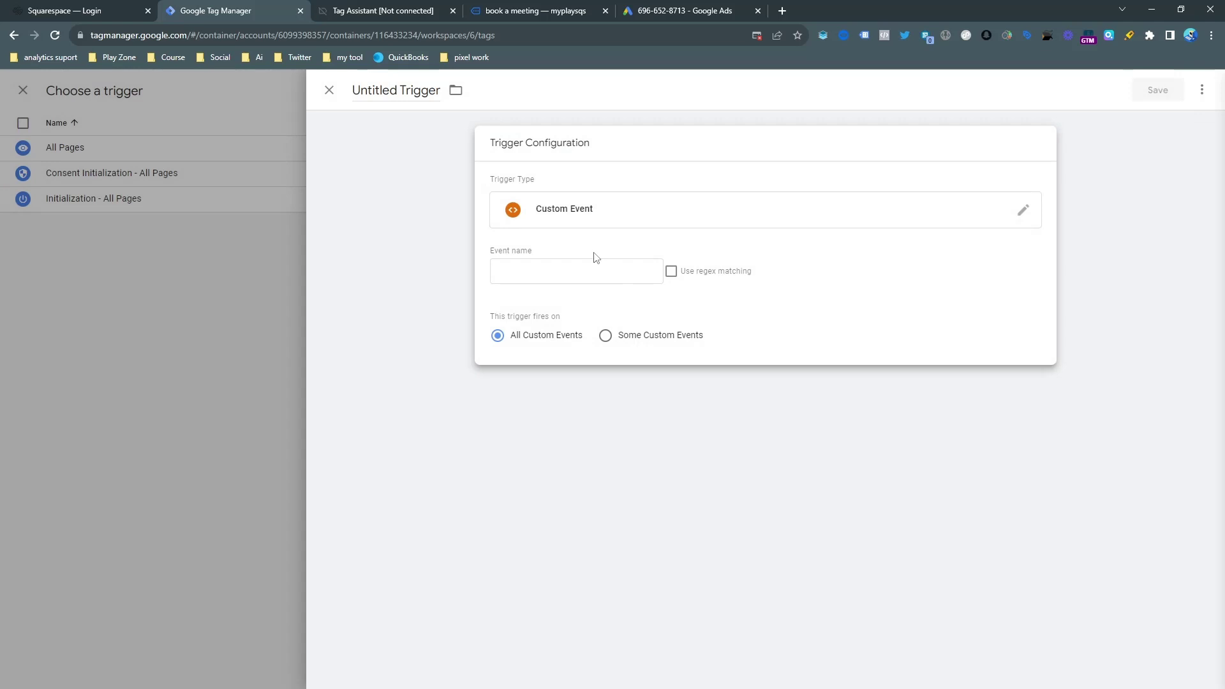
pyautogui.click(596, 269)
pyautogui.click(597, 303)
pyautogui.click(390, 10)
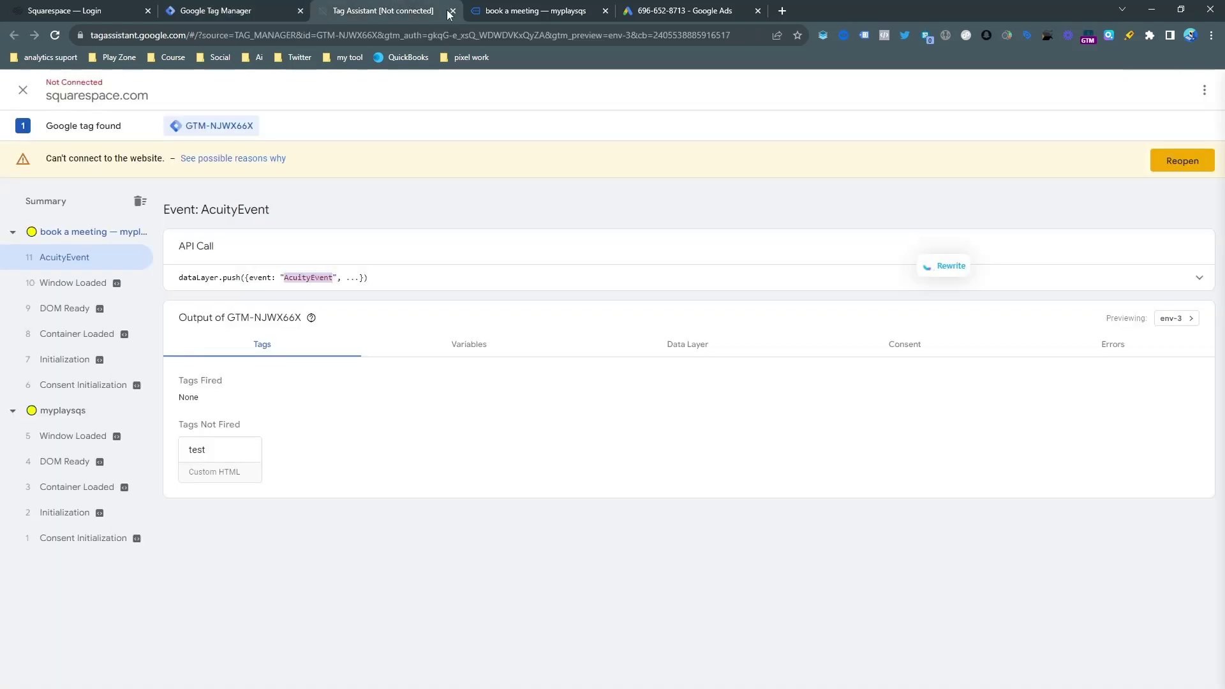
pyautogui.click(223, 11)
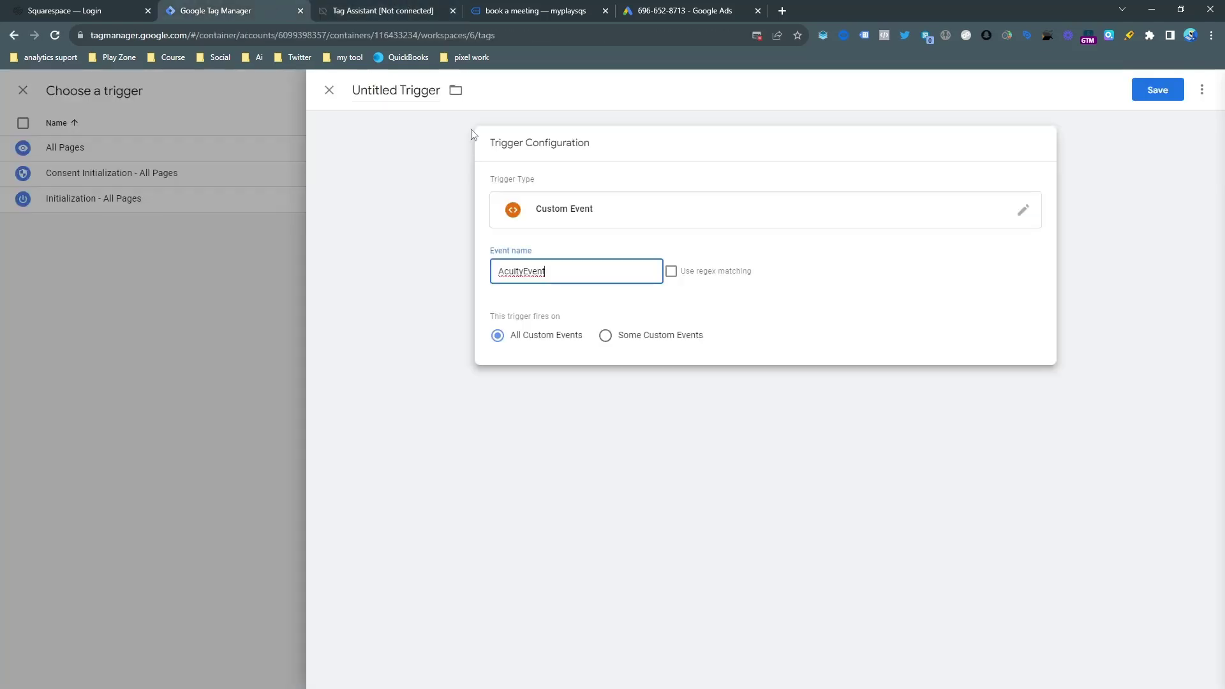
# Save the trigger as AcuityEvent and the tag as Google Ads Conversion Tracking.
pyautogui.click(1158, 90)
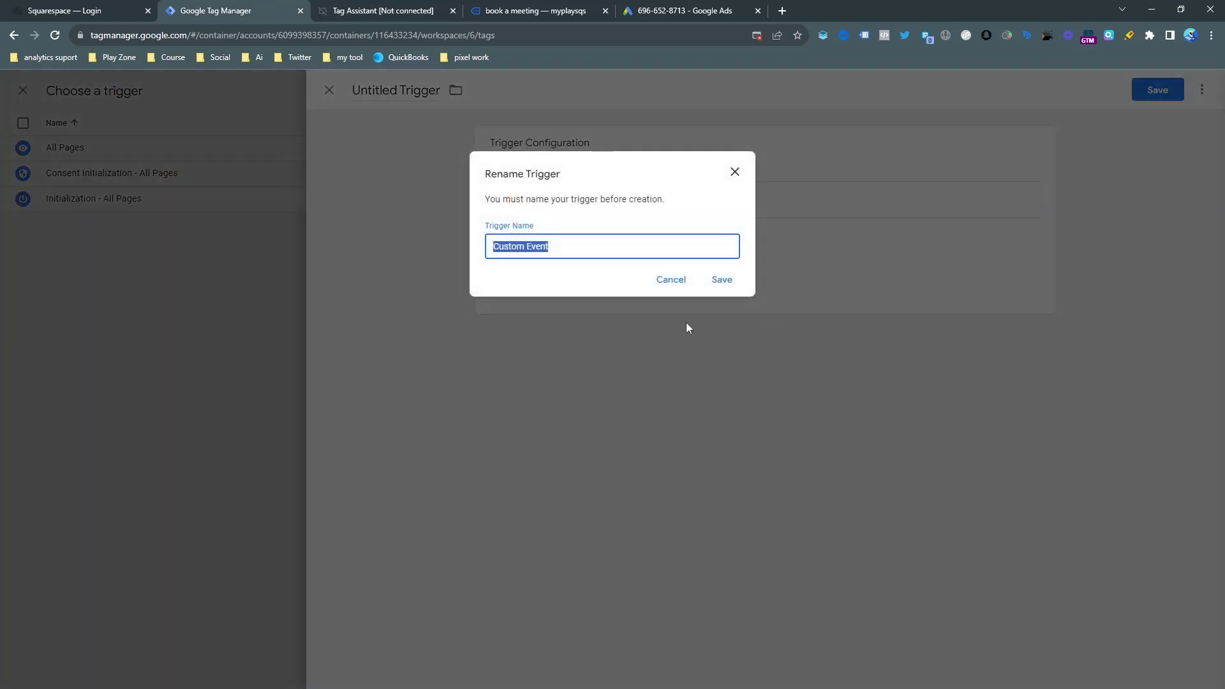
pyautogui.press('End')
pyautogui.click(723, 280)
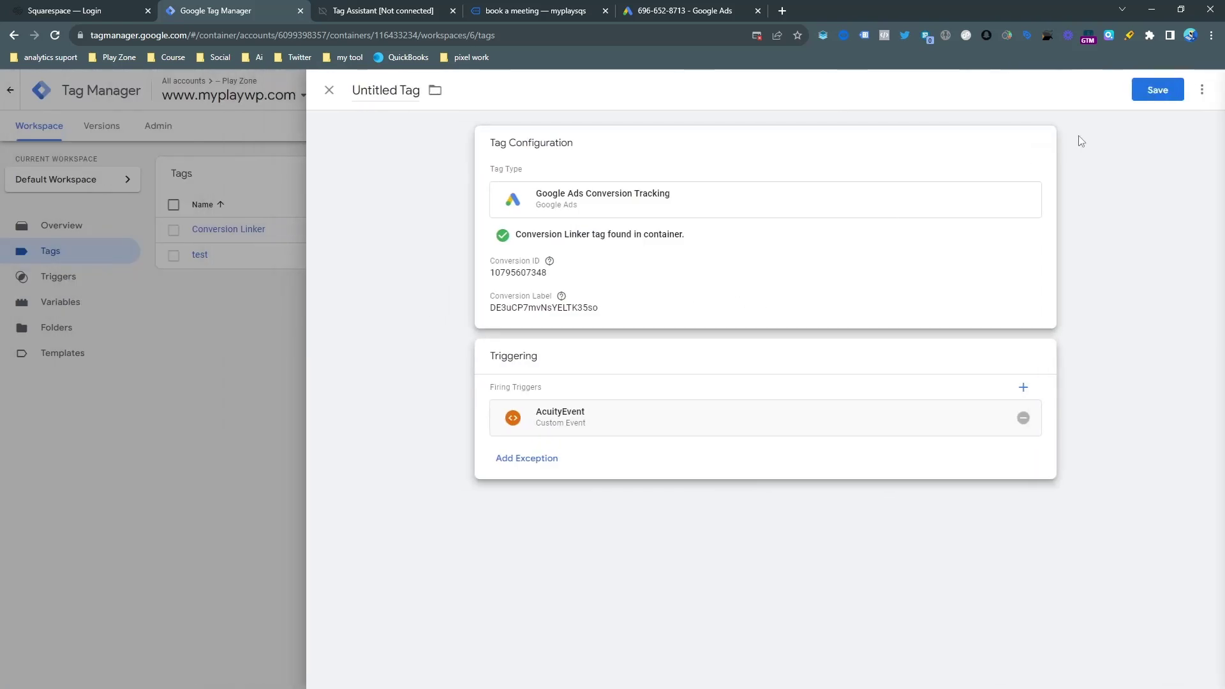
pyautogui.click(1157, 90)
pyautogui.click(722, 279)
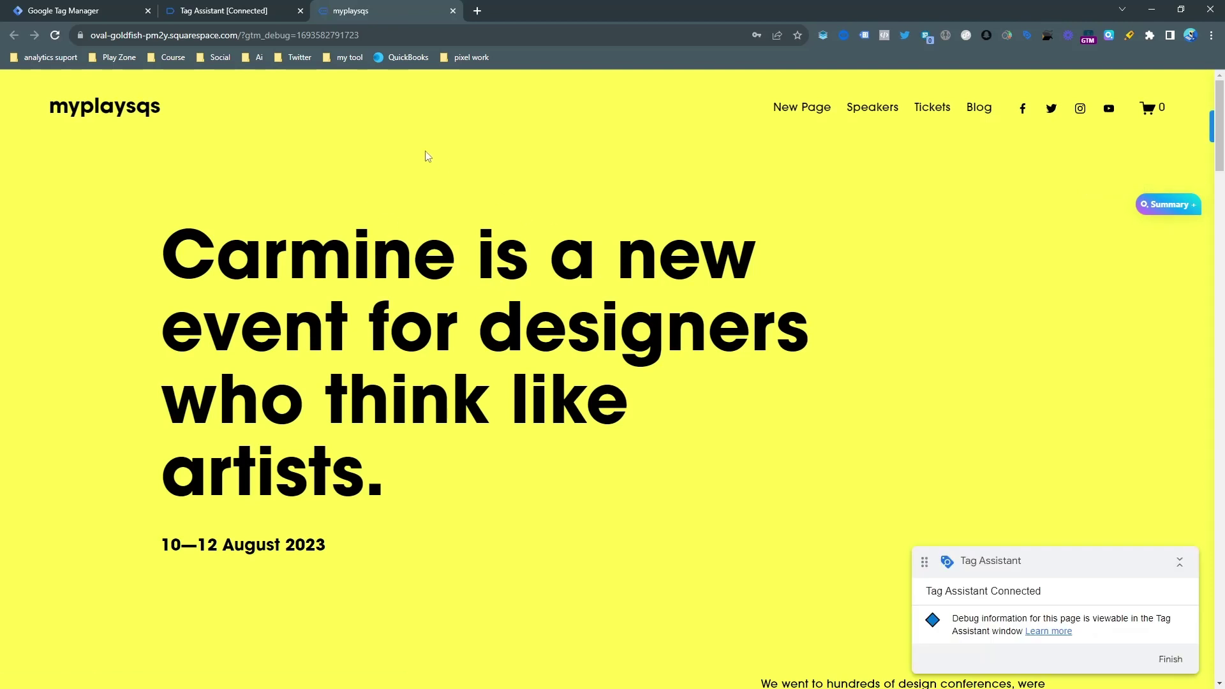
# Book the Monday 2:15pm slot on the site's booking page and complete the appointment.
pyautogui.click(800, 112)
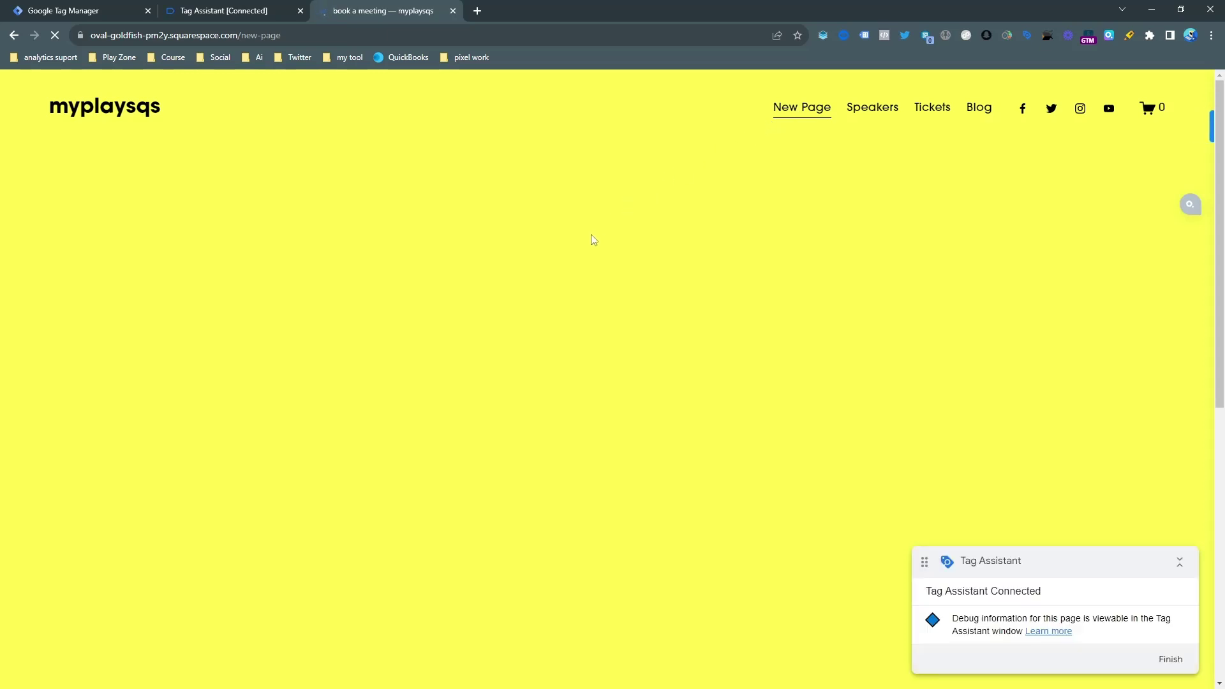
pyautogui.scroll(-2, 606, 274)
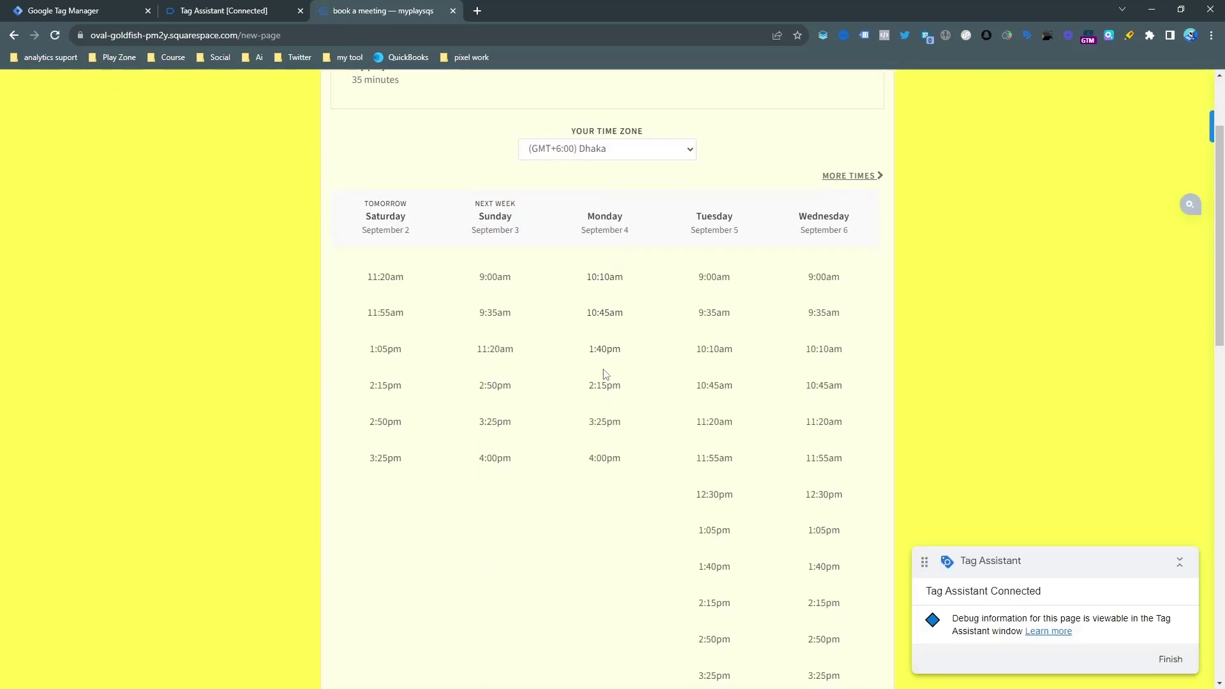
pyautogui.click(605, 385)
pyautogui.click(617, 420)
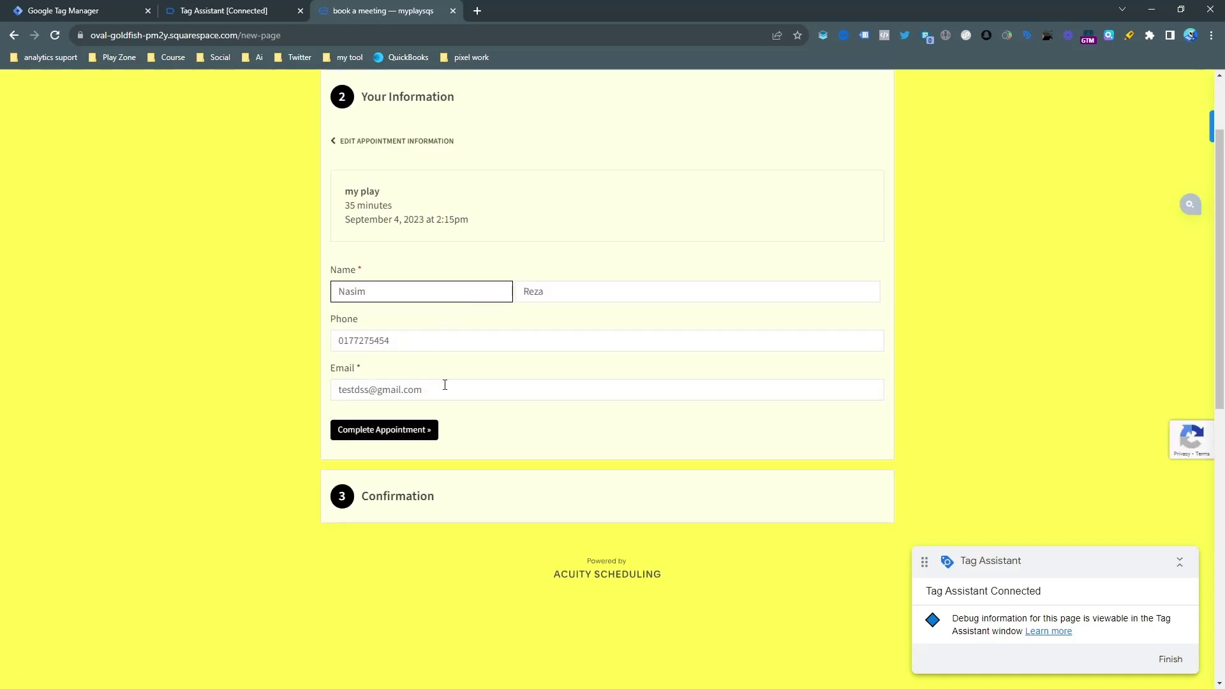
pyautogui.click(381, 434)
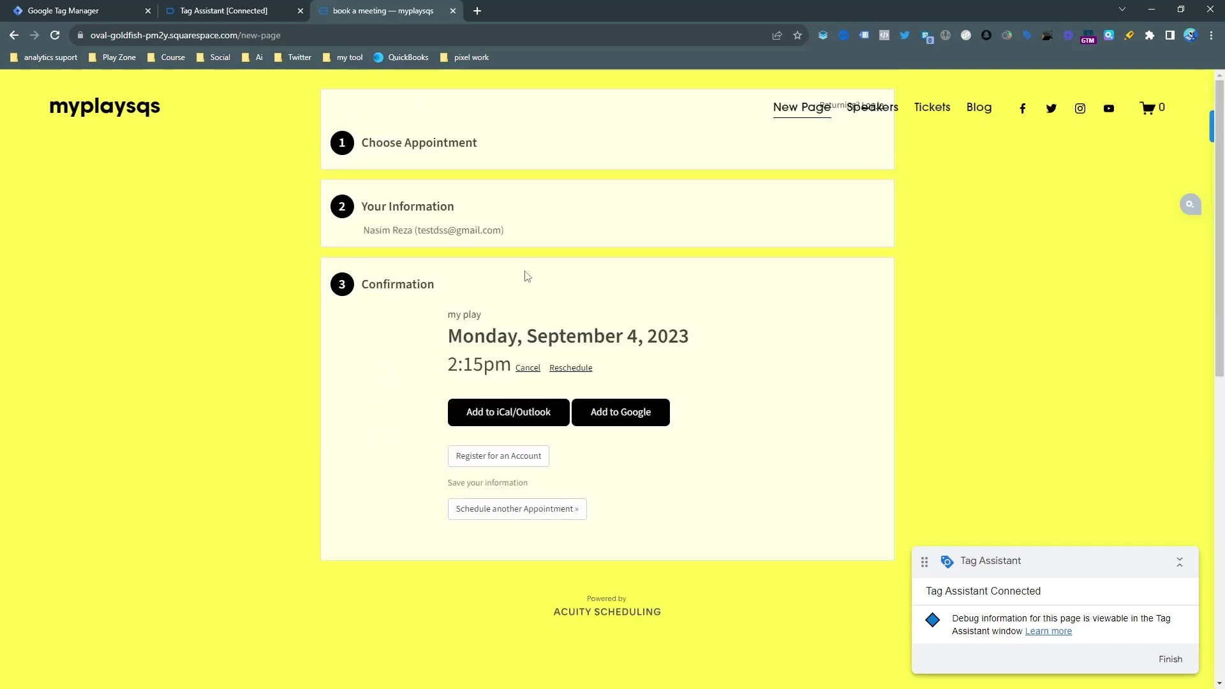
# View the Google Ads Conversion Tracking tag firing on AcuityEvent, then pick August 28 for the meeting.
pyautogui.click(222, 5)
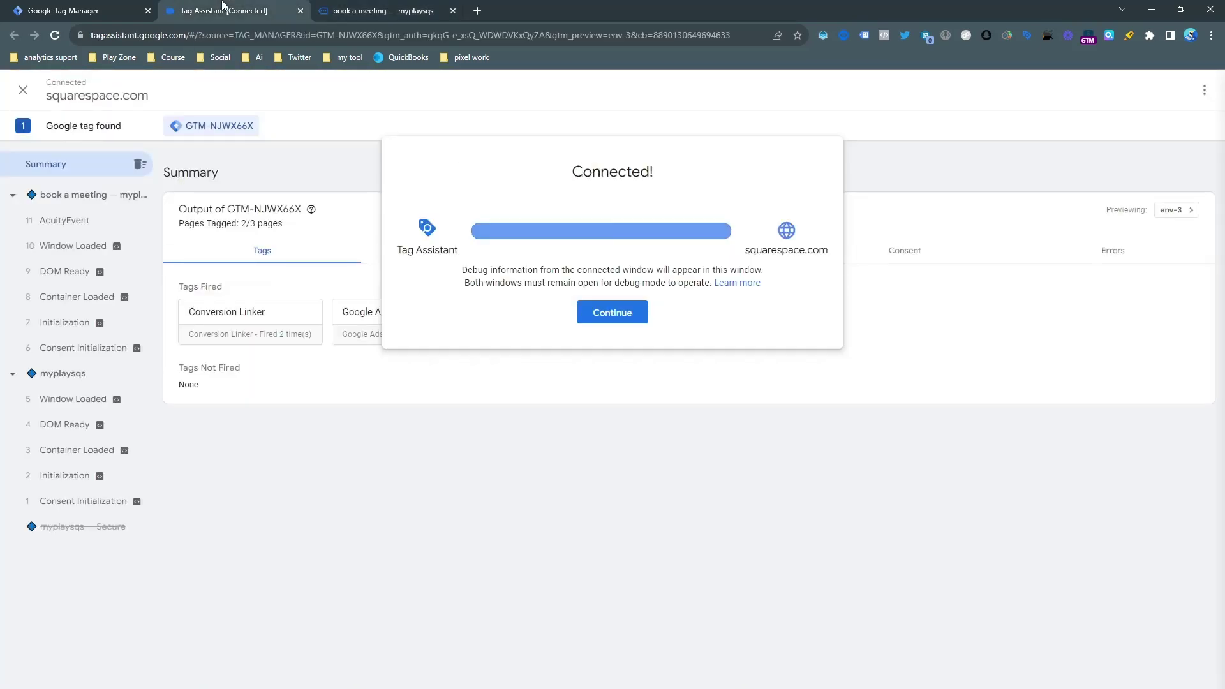
pyautogui.click(592, 318)
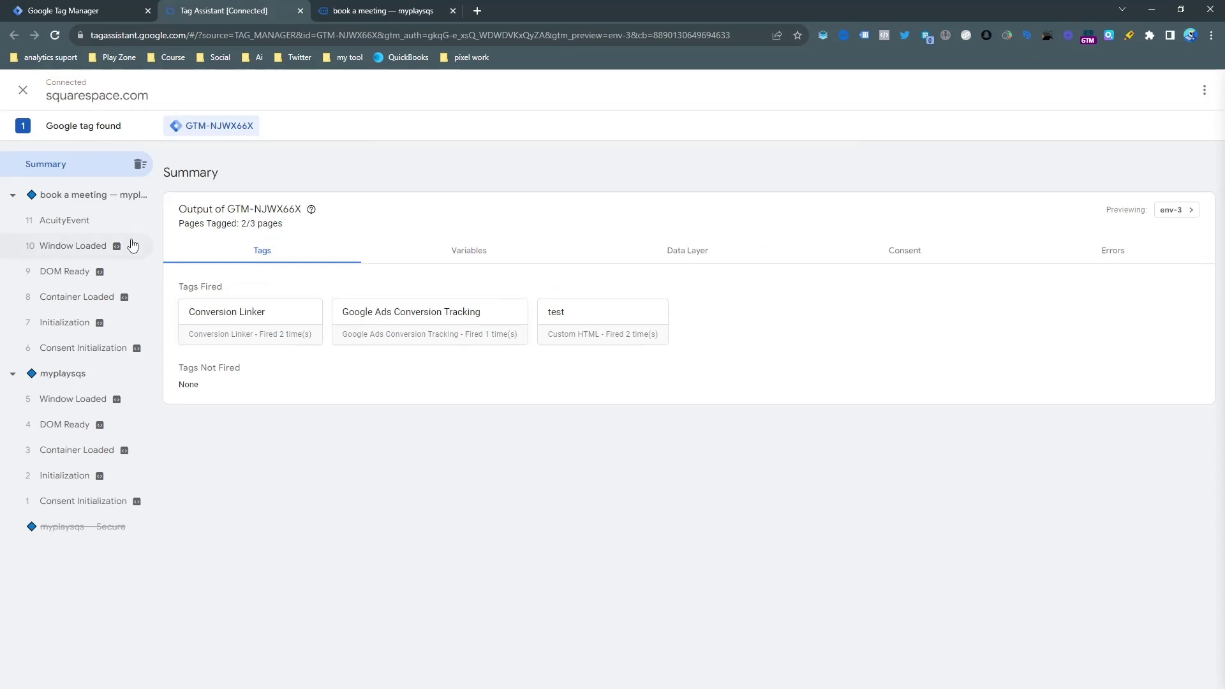
pyautogui.click(438, 320)
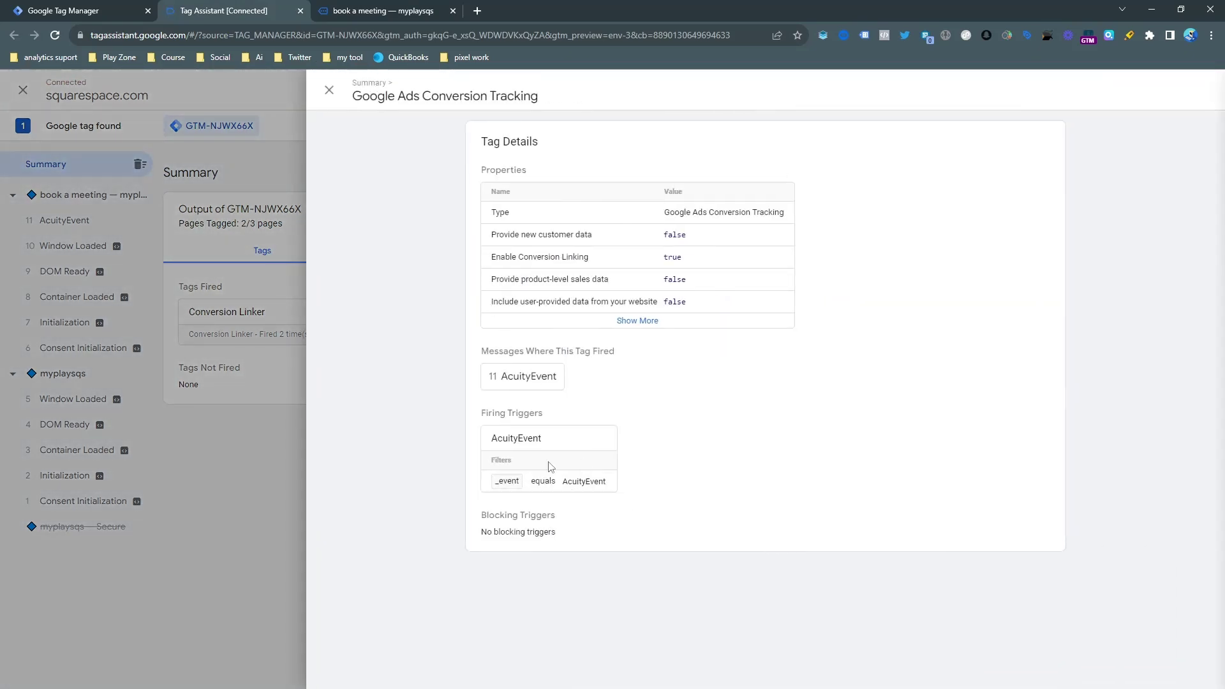
pyautogui.click(526, 376)
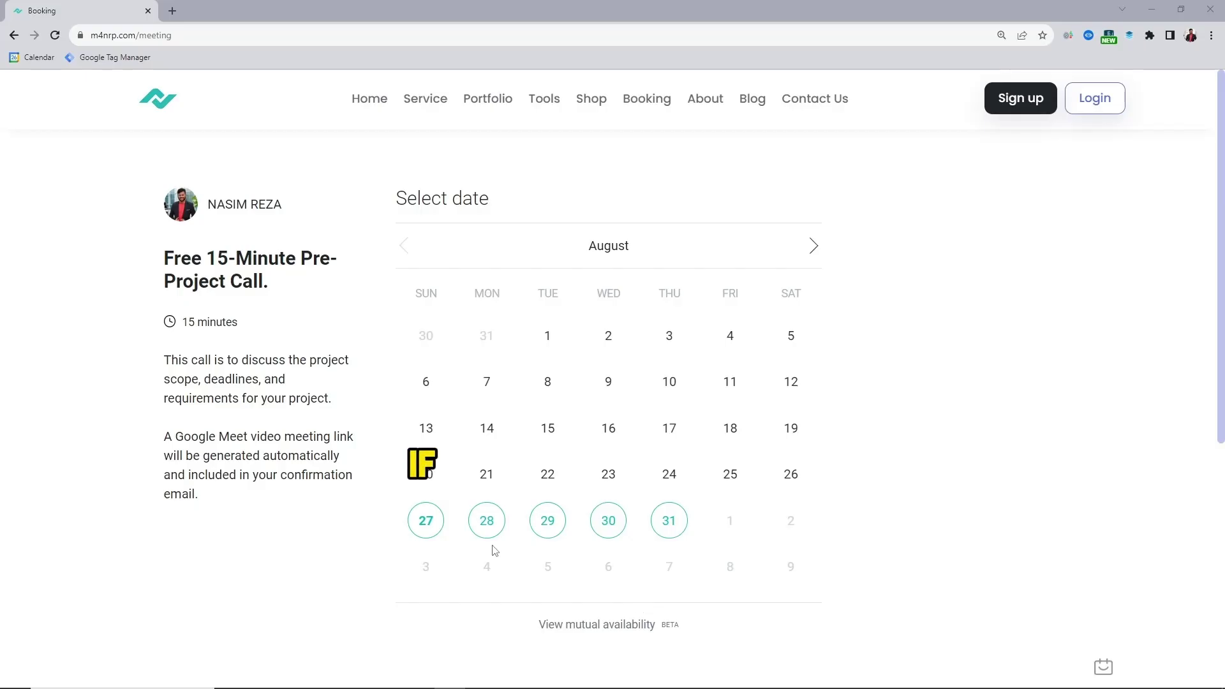
pyautogui.click(488, 526)
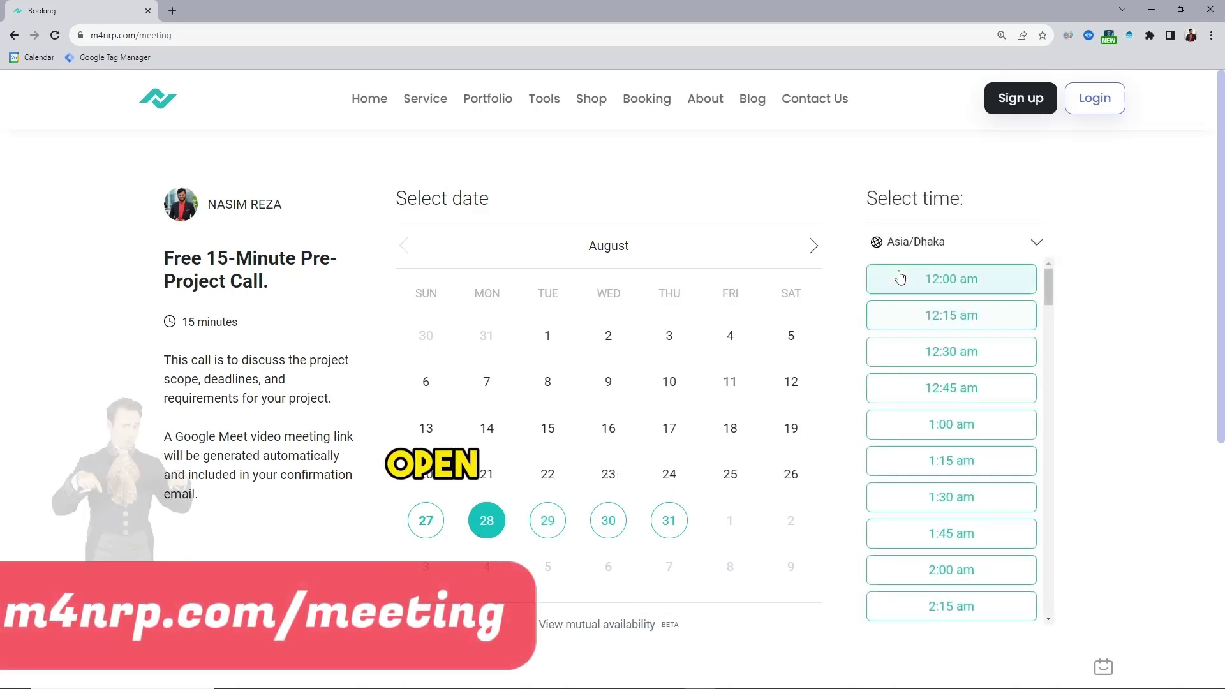
# Keep the Asia/Dhaka time zone and choose the 1:15 am time slot.
pyautogui.click(956, 240)
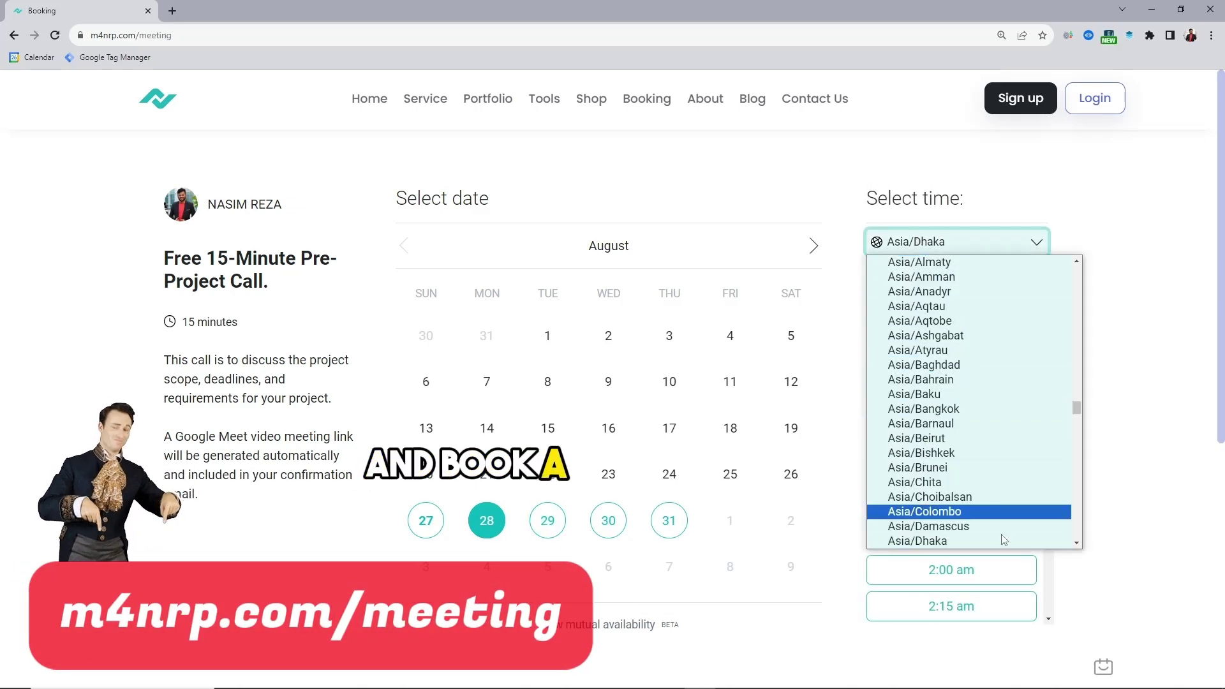
pyautogui.click(1135, 252)
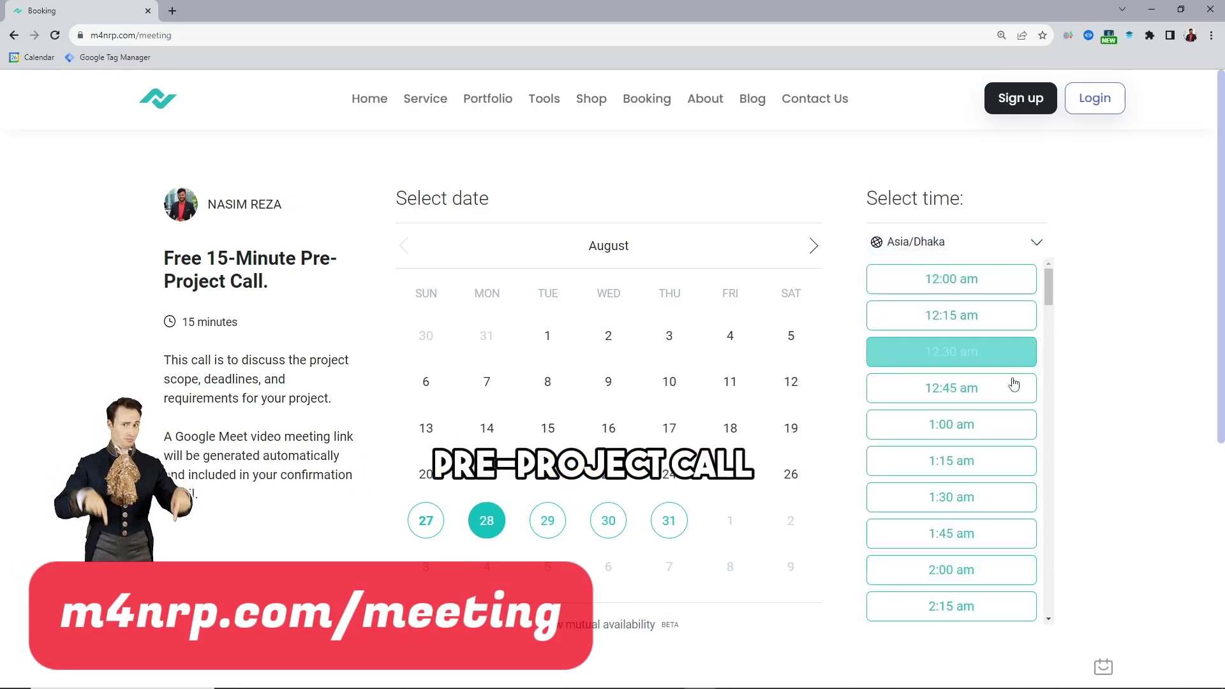
pyautogui.click(949, 460)
# Enter a name and email in the booking form, then move to the problem description field.
pyautogui.click(499, 367)
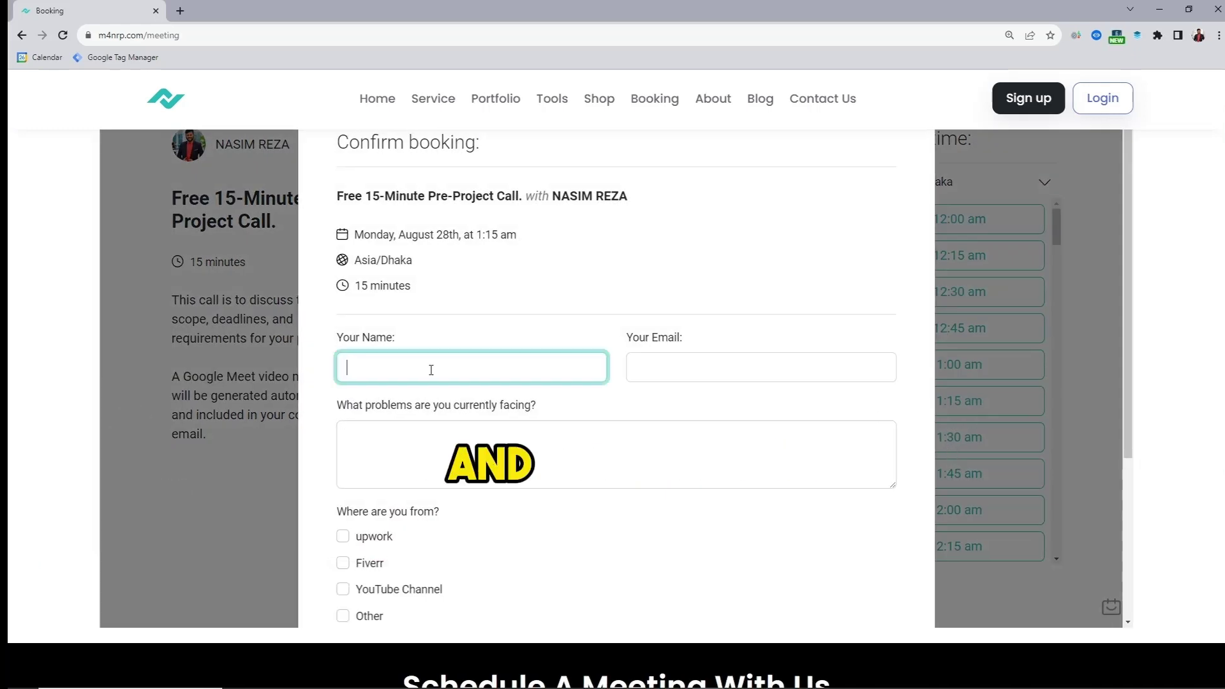
pyautogui.write('your name')
pyautogui.press('Tab')
pyautogui.write('your email')
pyautogui.click(379, 461)
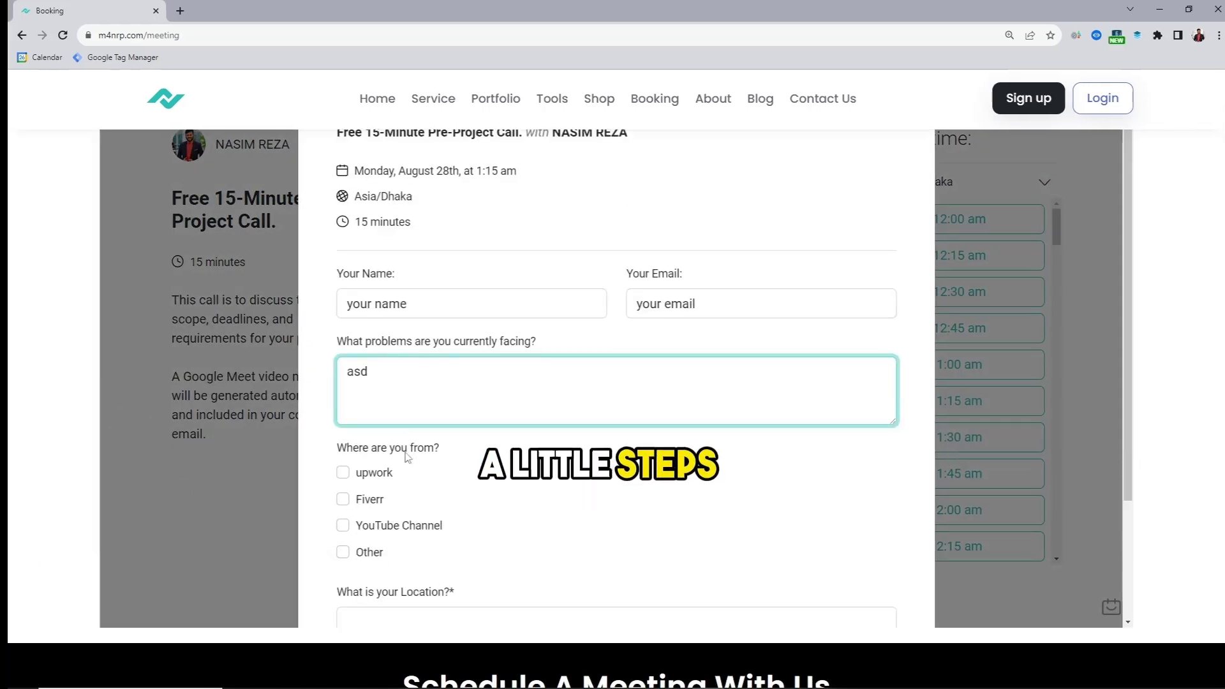